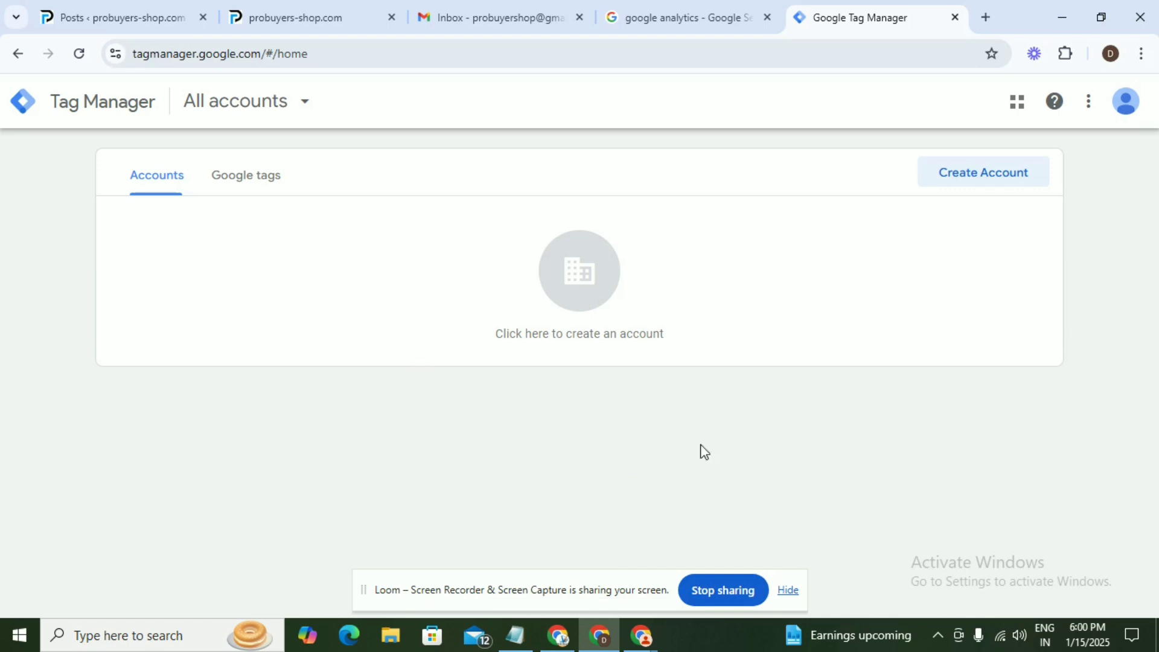
Start a new Tag Manager account named Pro Buyers Shop, keeping United States as the country
click(963, 188)
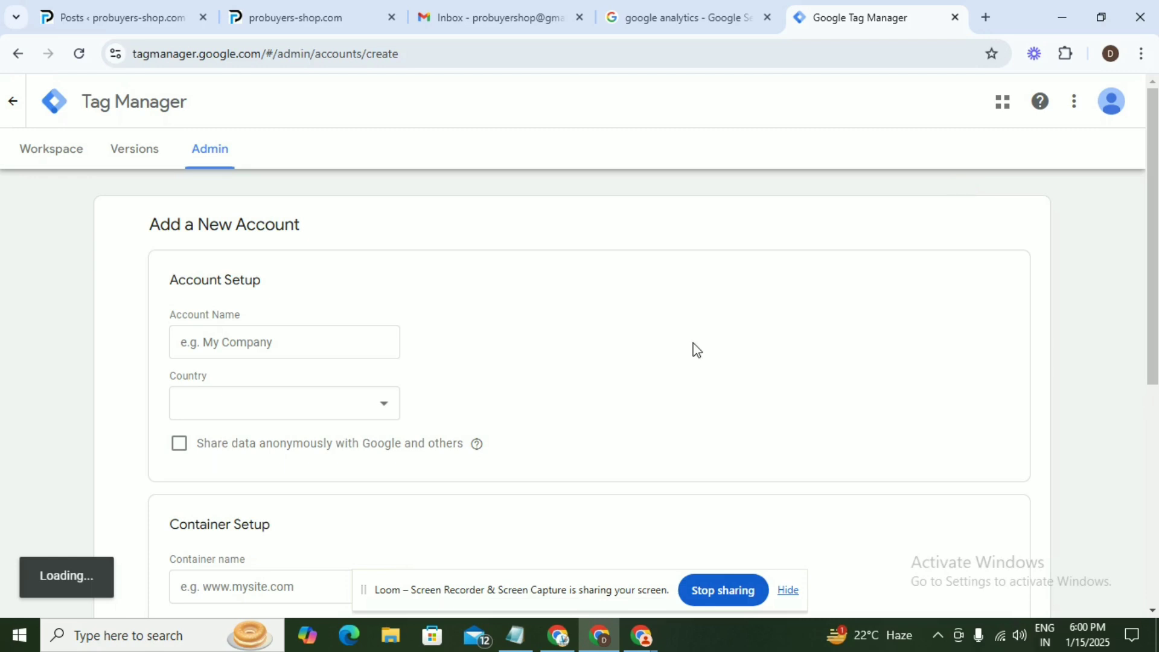
scroll(392, 382, down, 1)
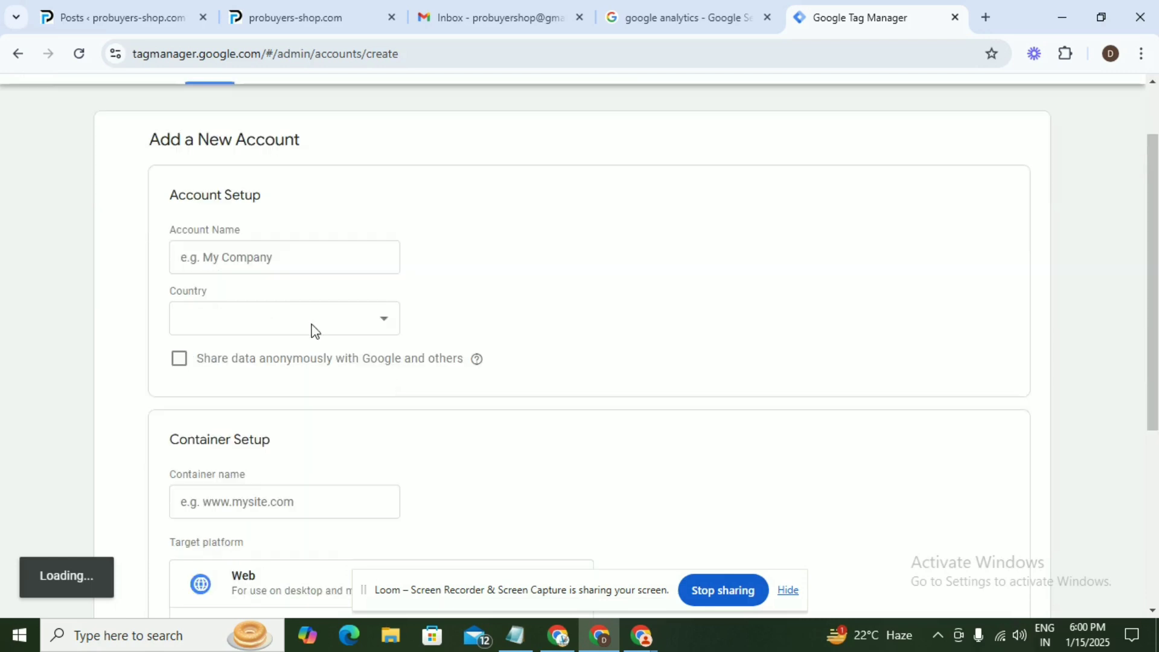
click(271, 261)
text(Pro Buyers Shop)
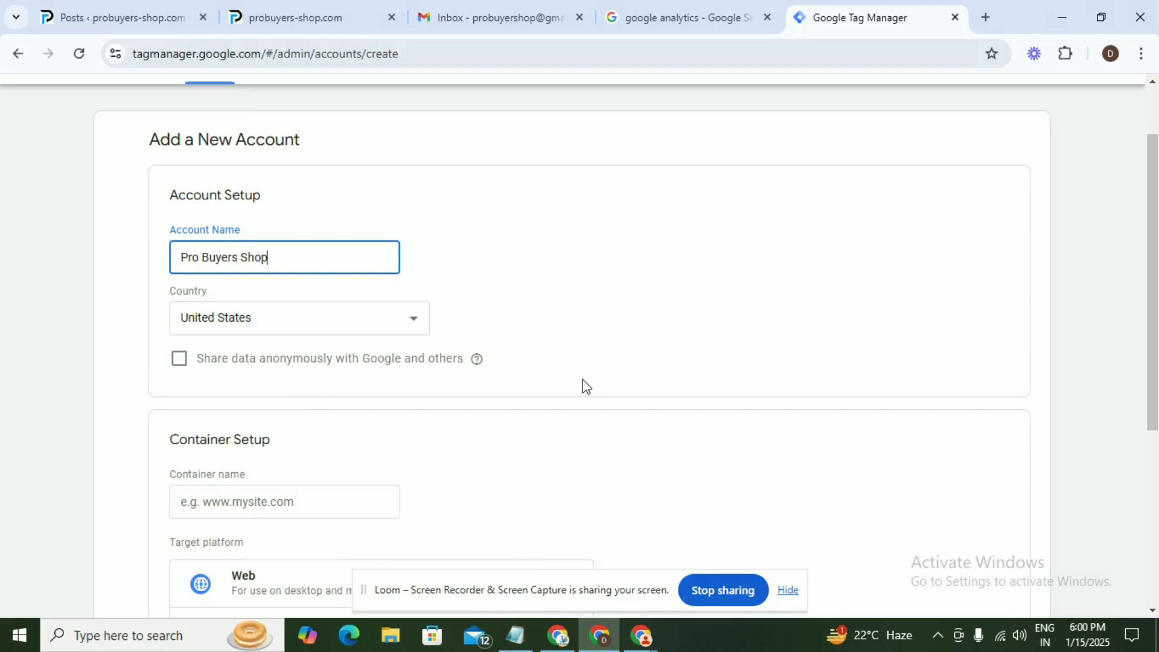
click(476, 359)
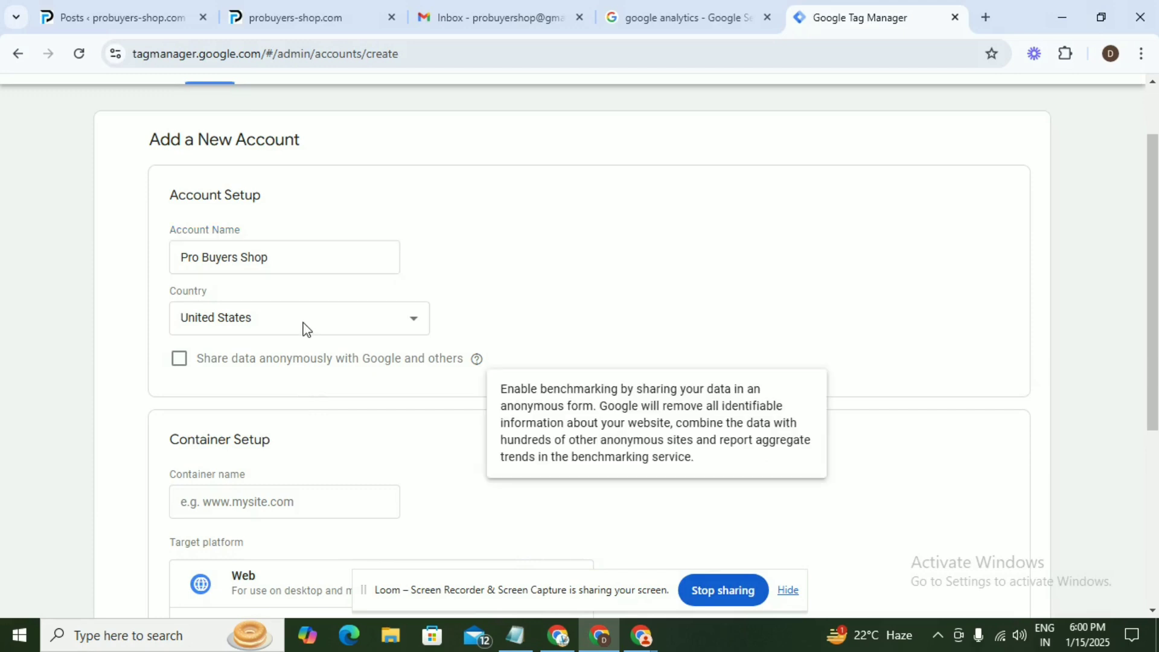
click(307, 329)
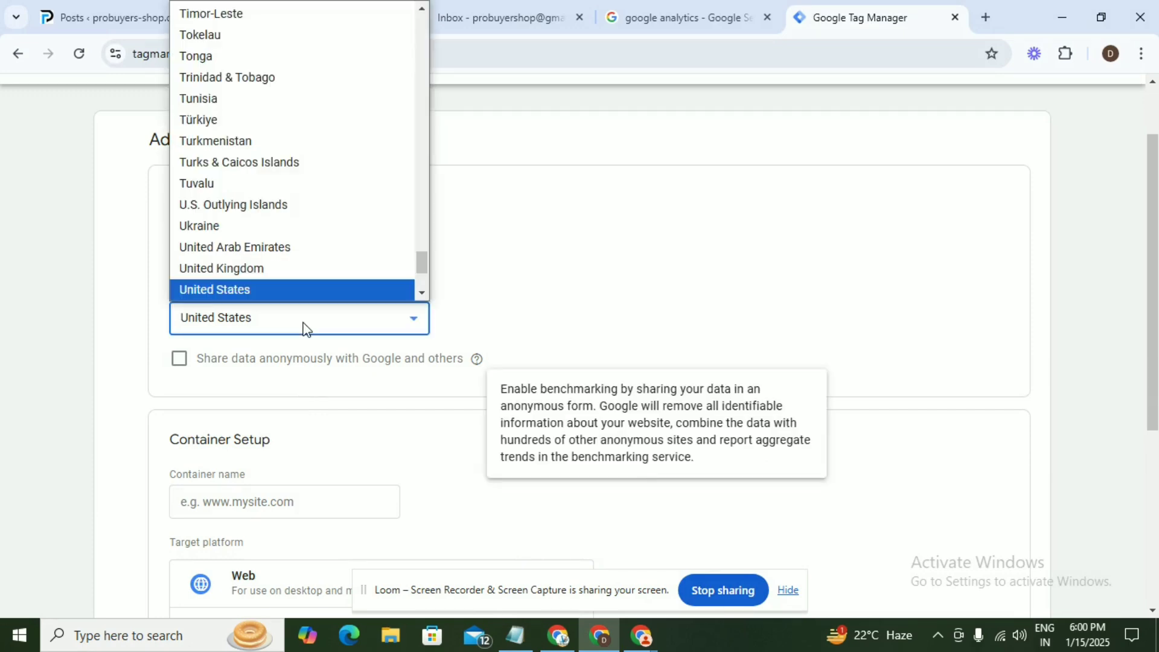
click(446, 318)
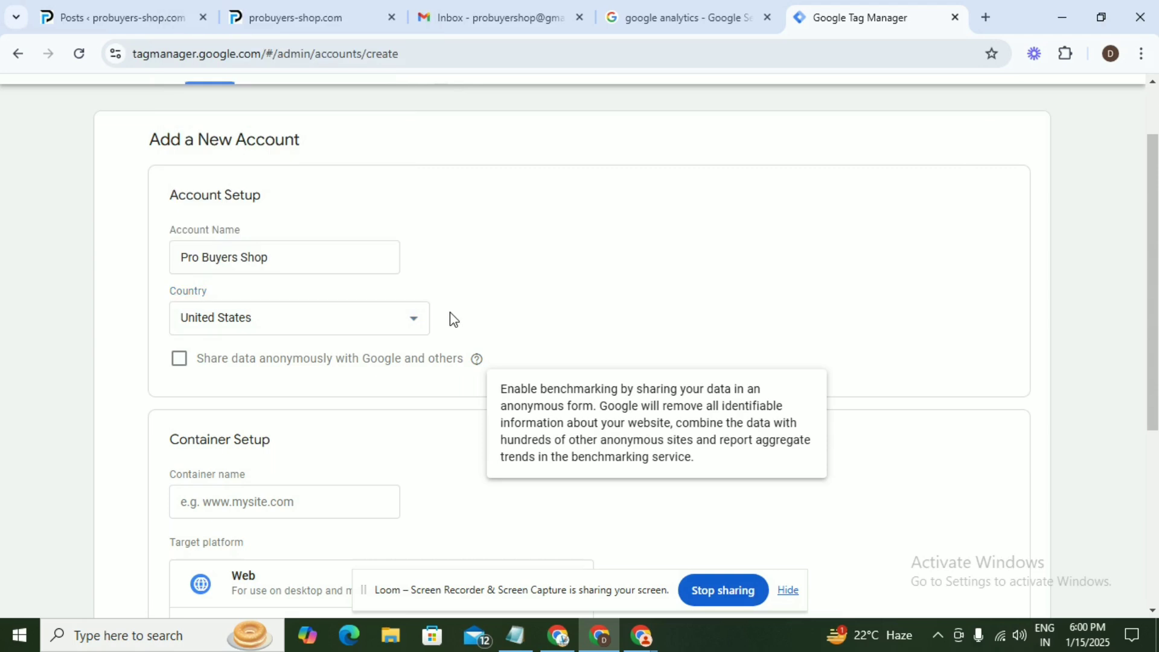
Name the container probuyers-shop.com, choose Web as its target platform, and submit the new account
scroll(360, 401, down, 1)
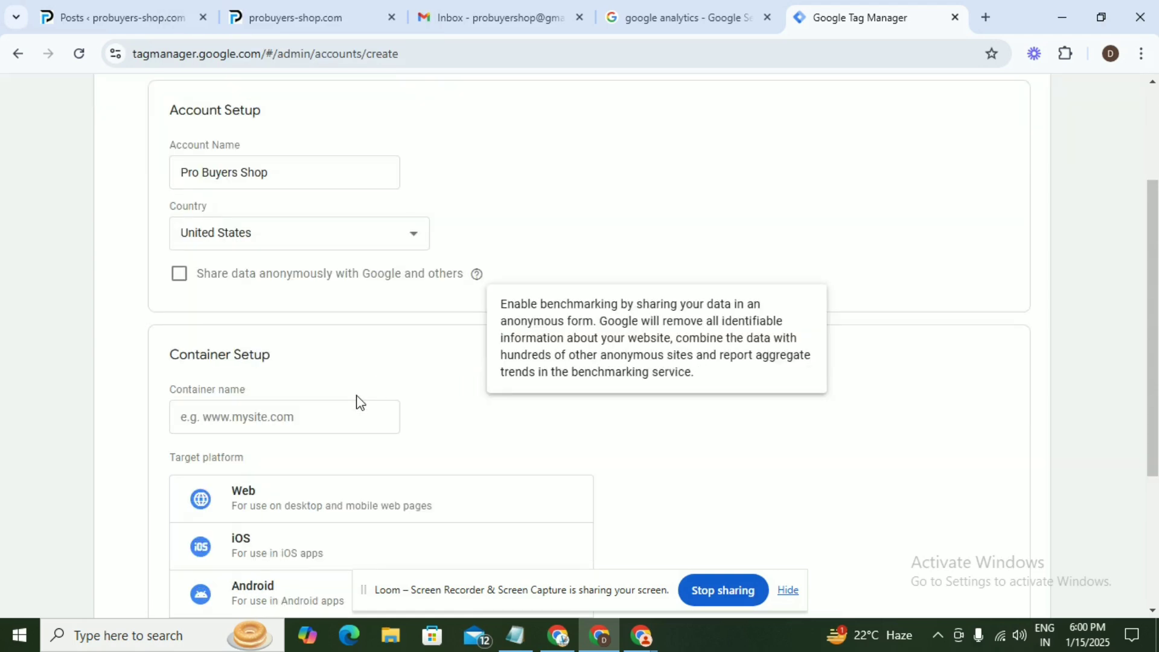
scroll(361, 401, down, 1)
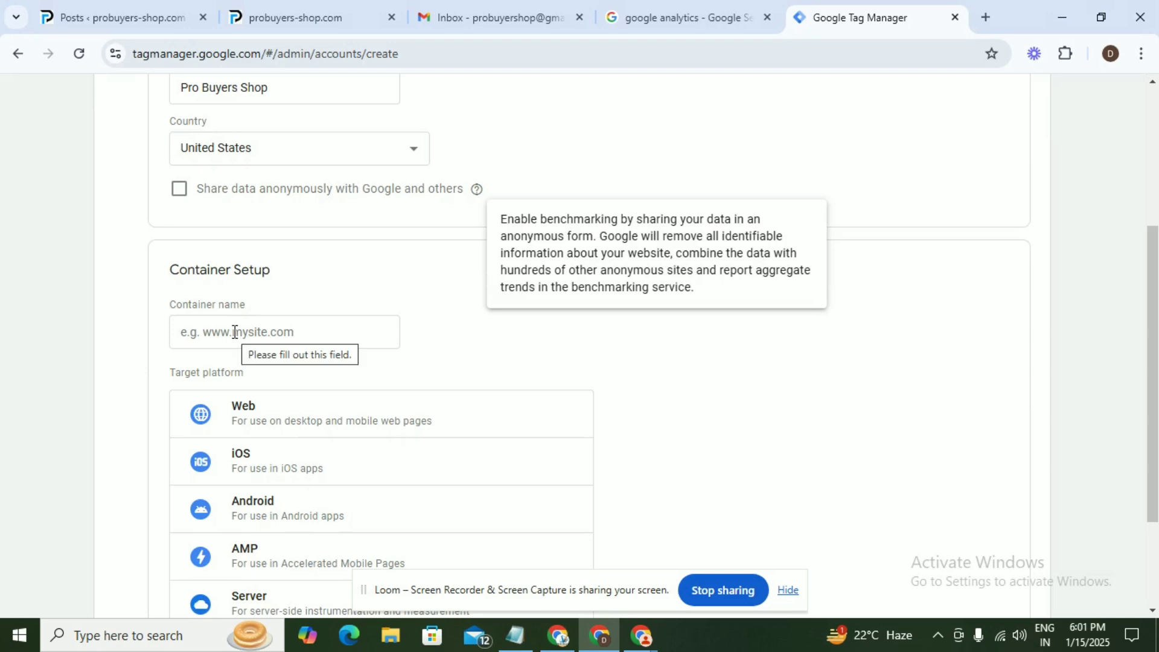
click(233, 332)
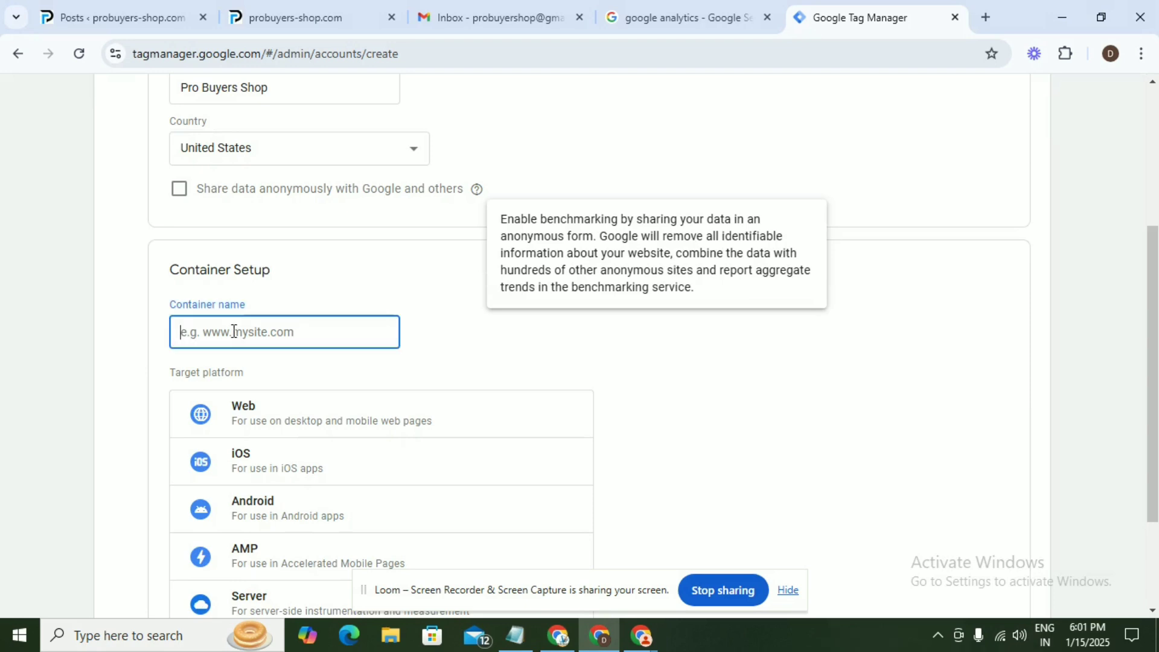
text(probuyers-shop.com)
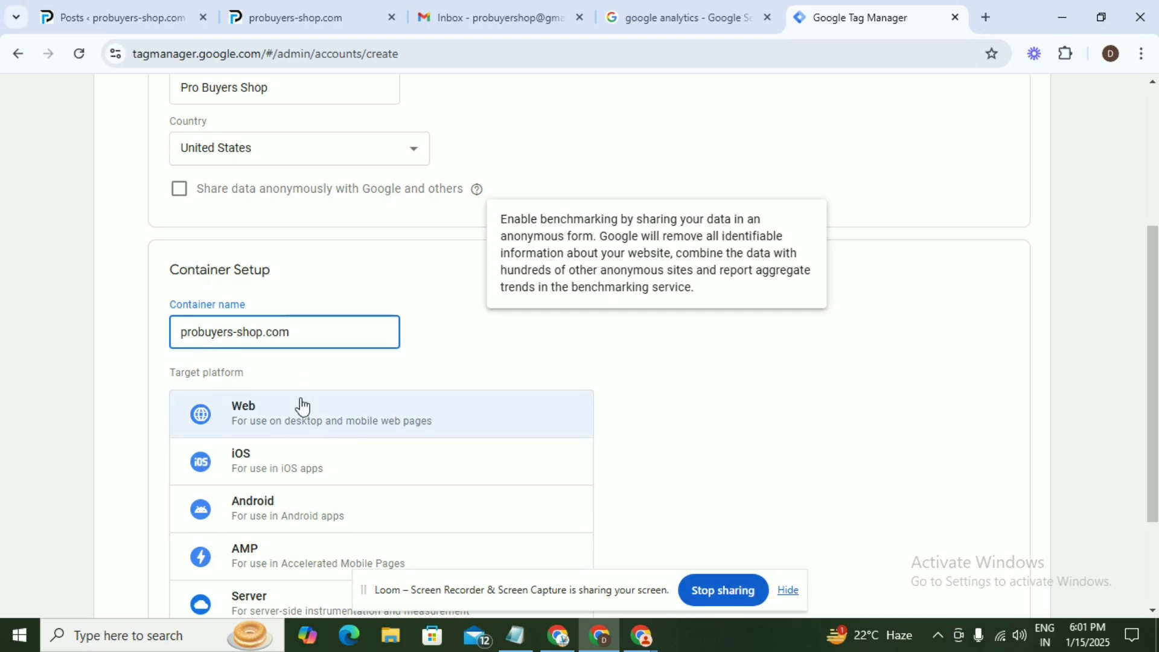
scroll(300, 406, down, 1)
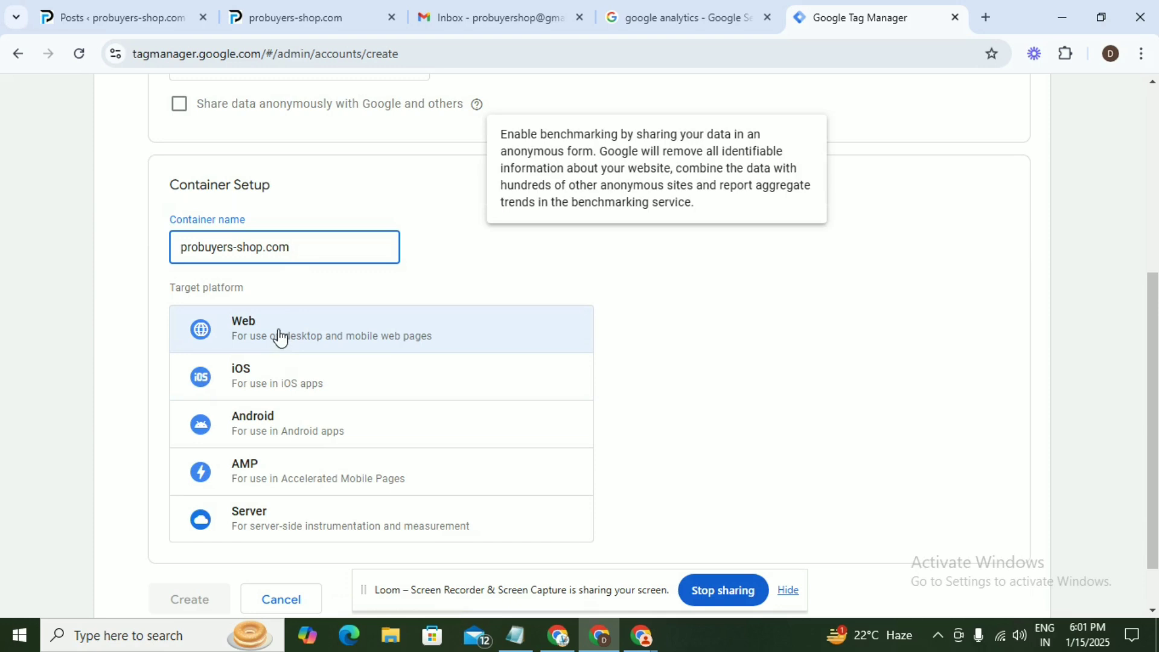
click(278, 333)
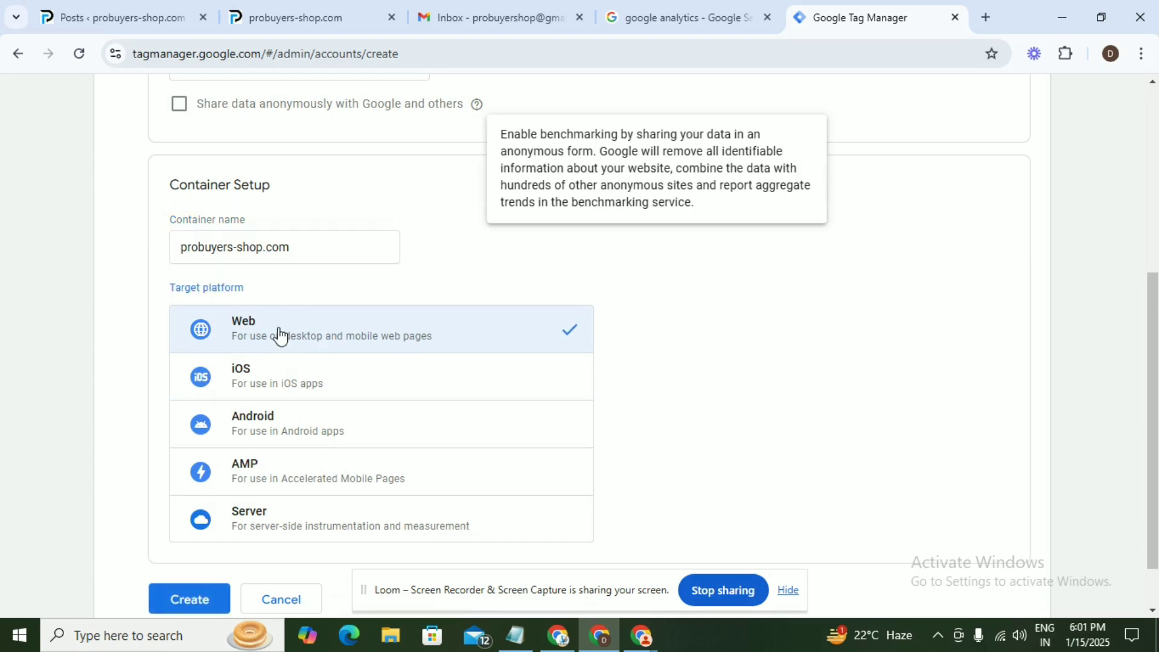
scroll(278, 334, down, 1)
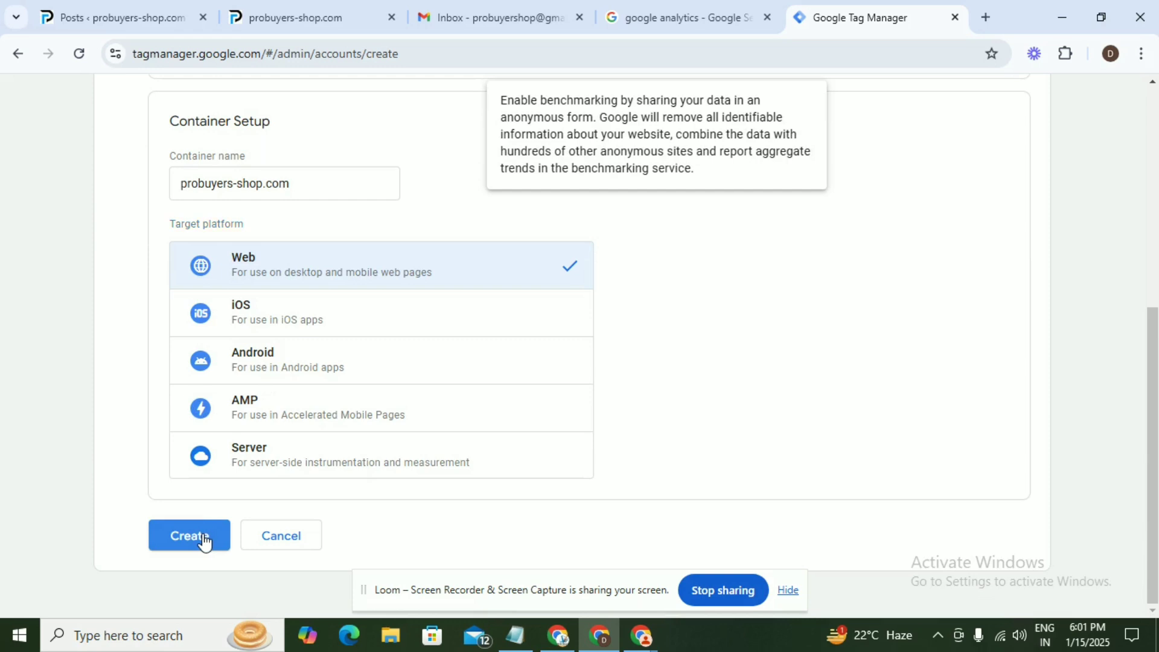
click(204, 540)
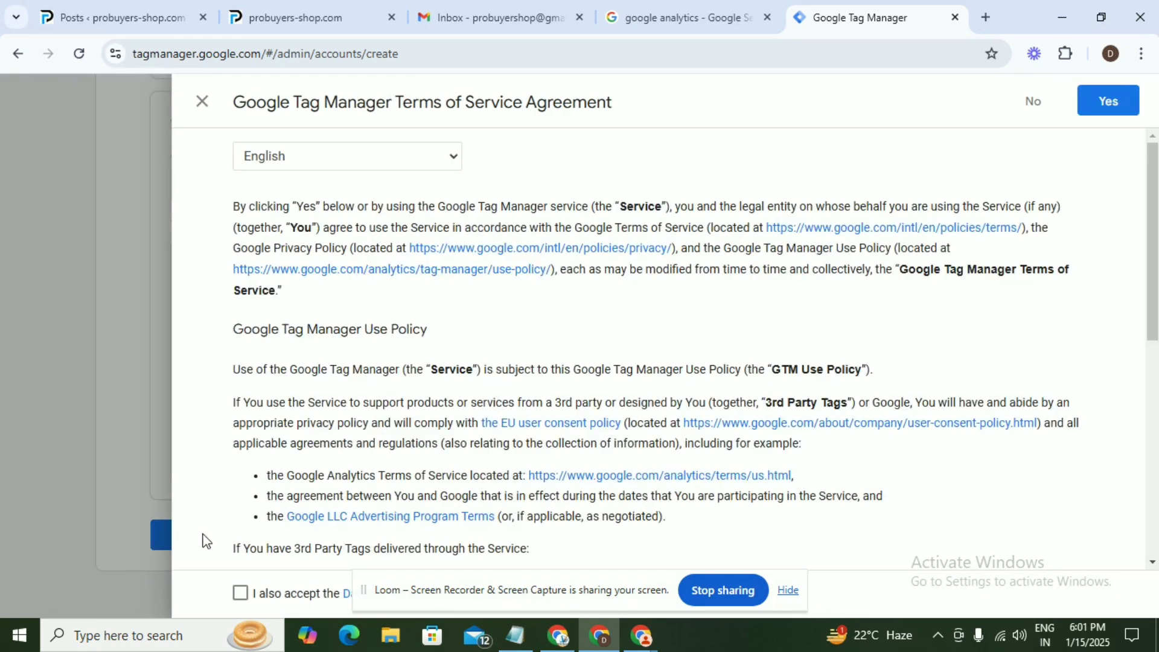
Accept the Google Tag Manager Terms of Service Agreement, including the additional data processing terms
scroll(278, 441, down, 2)
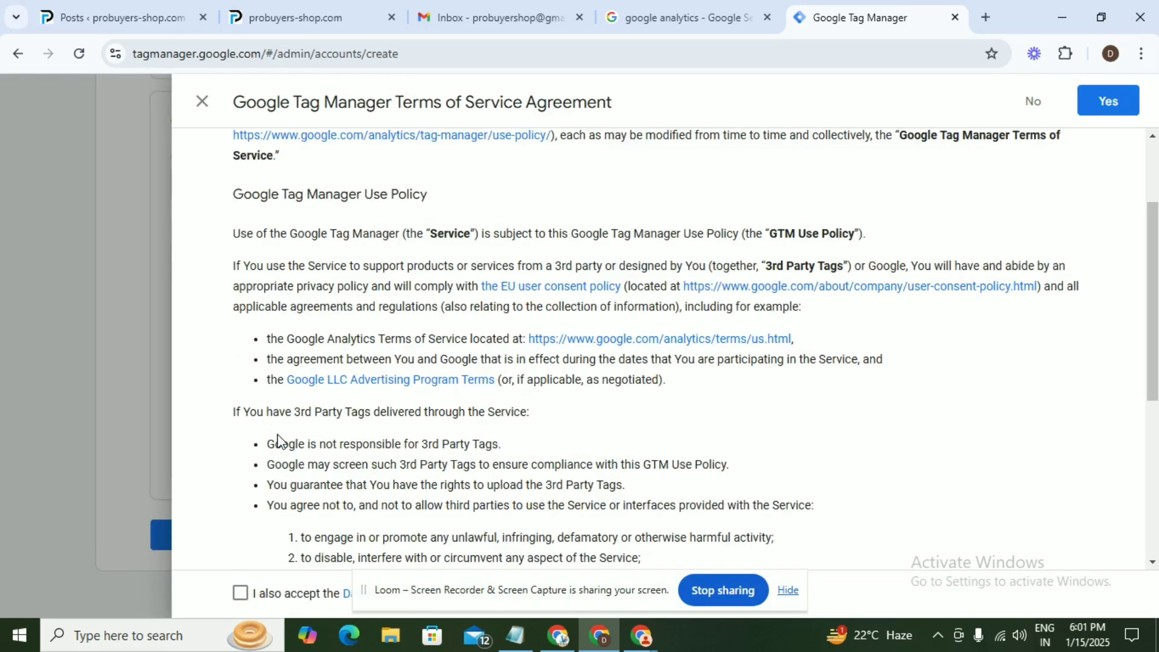
scroll(278, 441, down, 5)
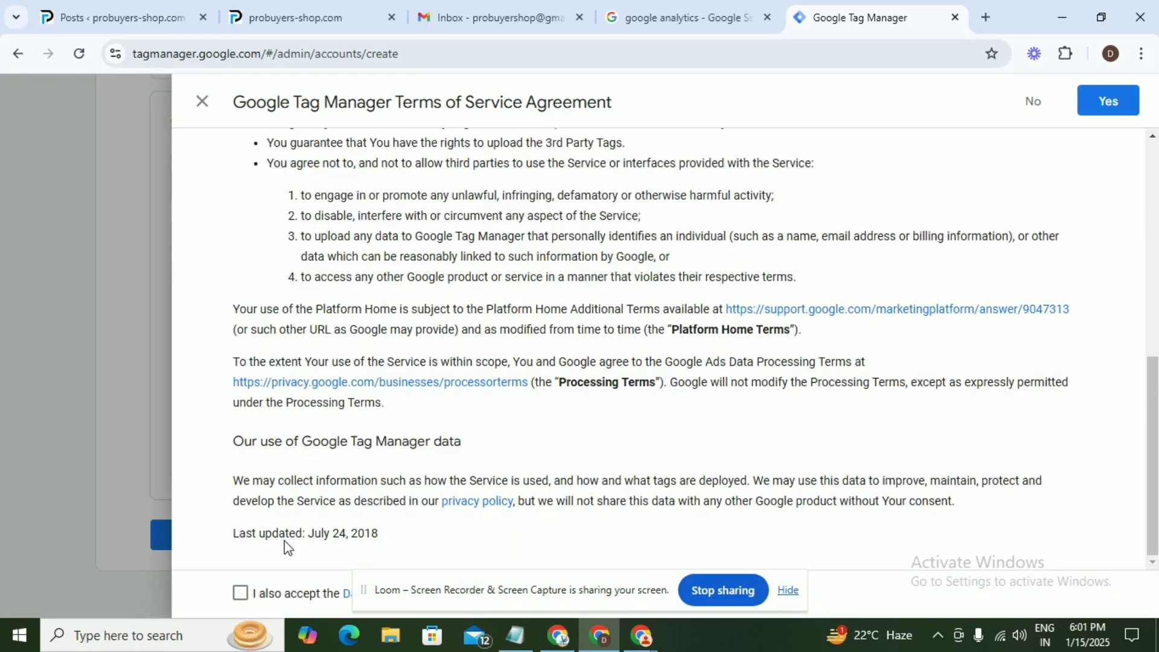
click(240, 594)
scroll(863, 305, up, 1)
scroll(867, 300, up, 1)
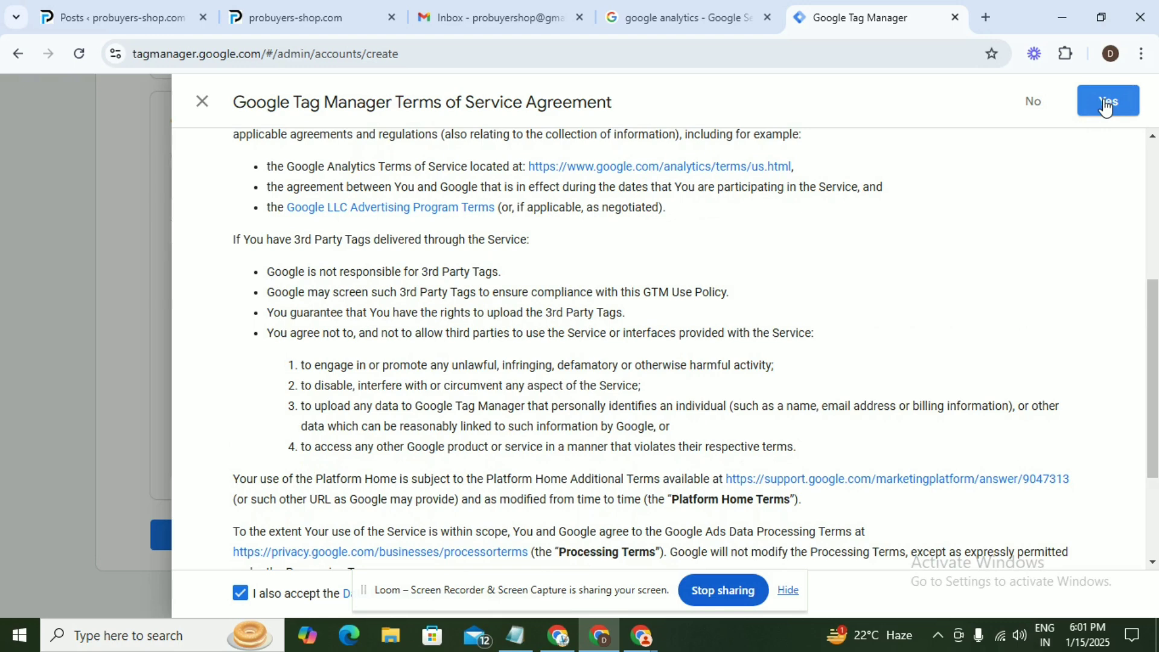
click(1105, 106)
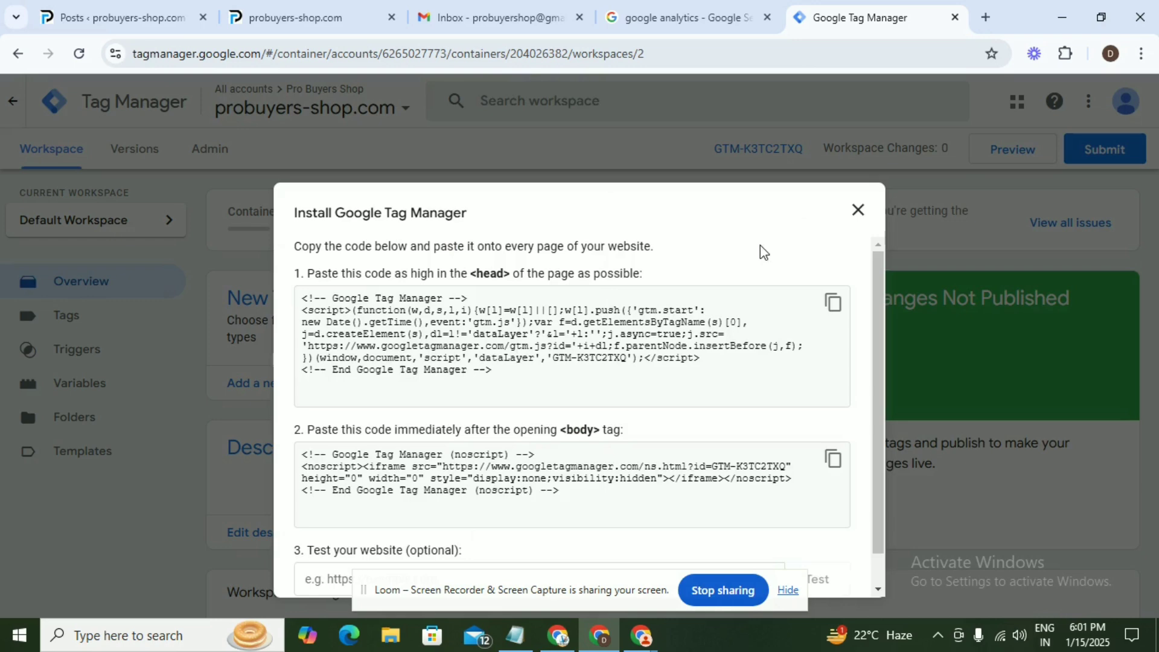
Dismiss the Google Tag Manager installation instructions and copy the new container's ID from the workspace
click(722, 167)
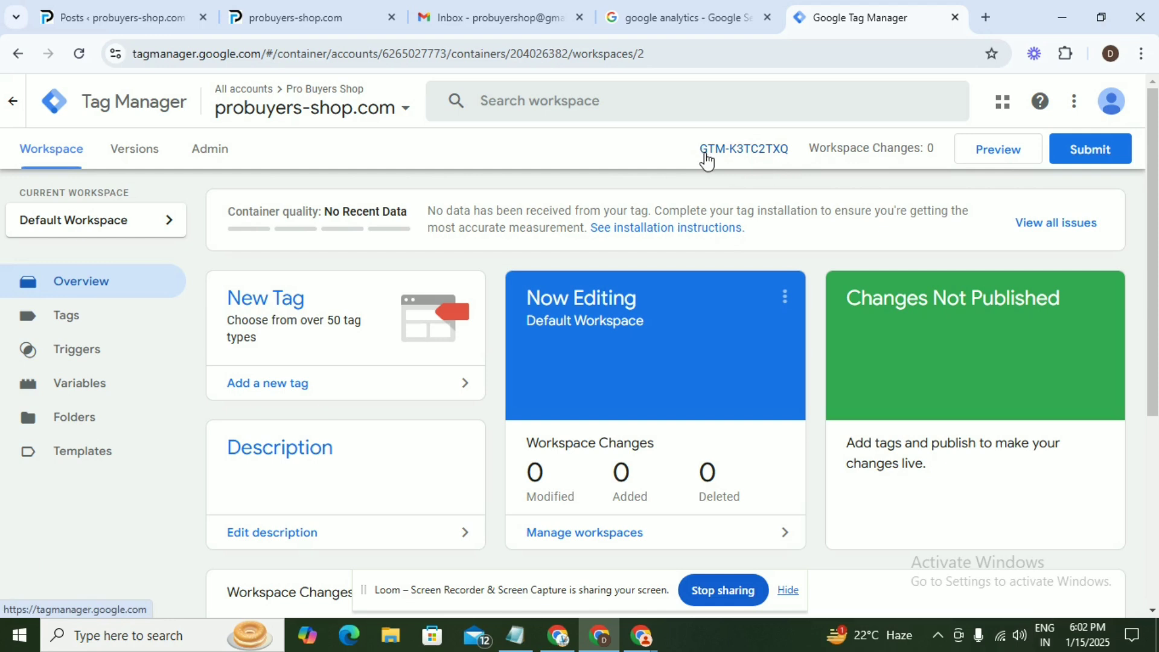
drag(696, 151, 794, 150)
key(ctrl+c)
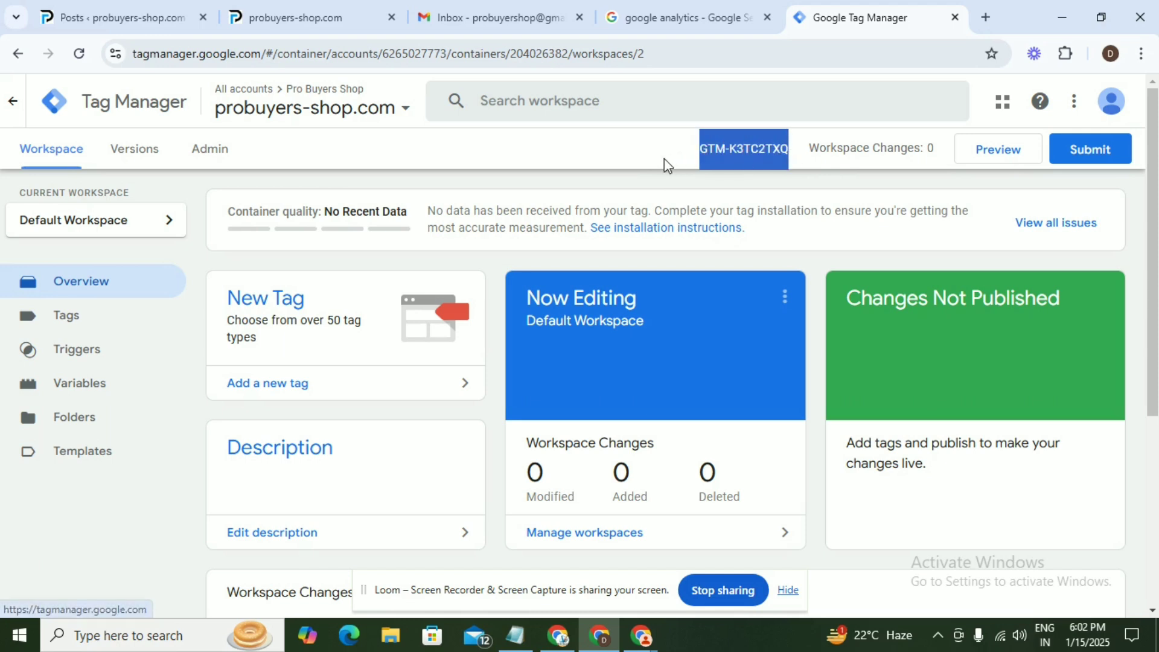
Switch to the WordPress admin of probuyers-shop.com and open the page for adding a new plugin
click(147, 14)
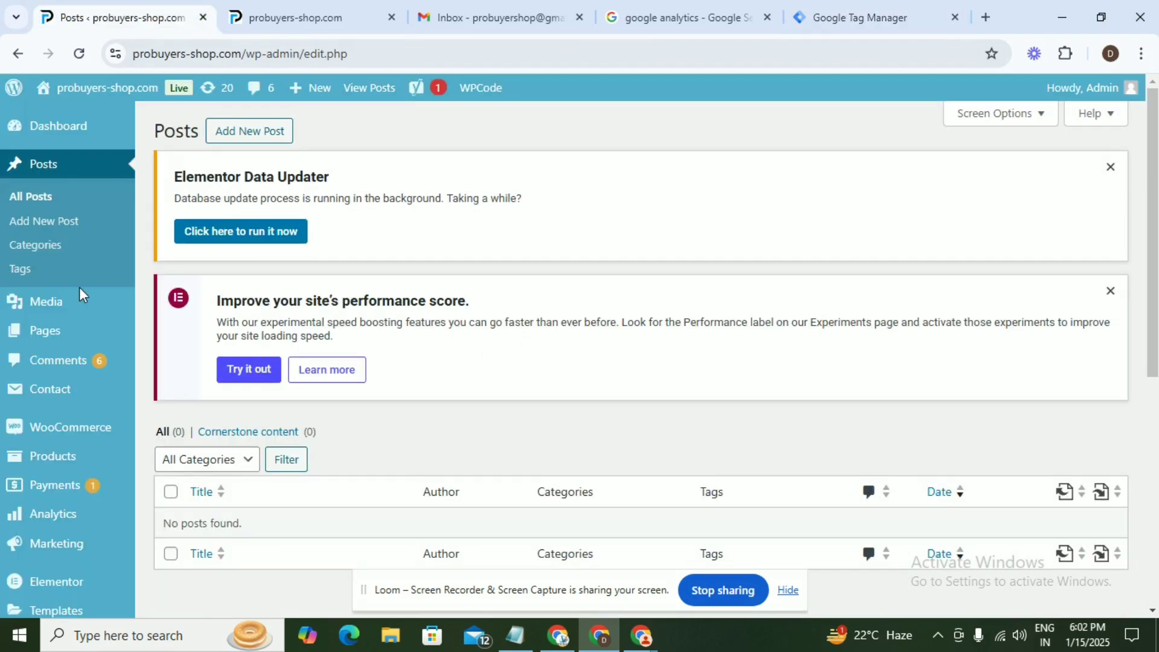
scroll(84, 295, down, 4)
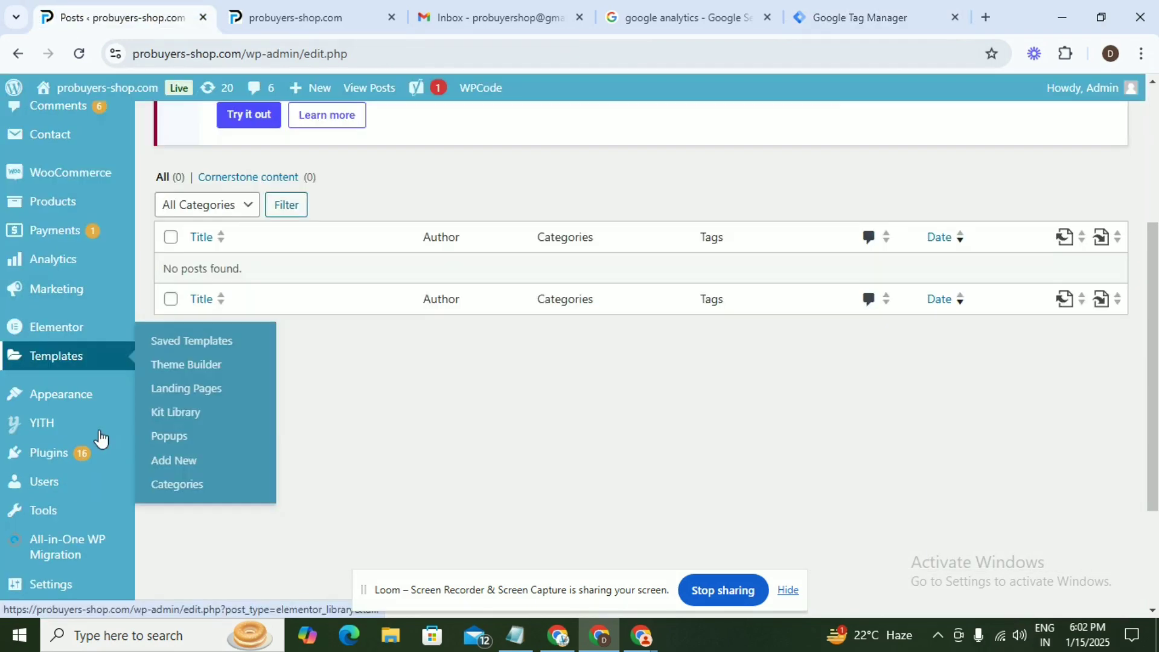
mouse_move(99, 457)
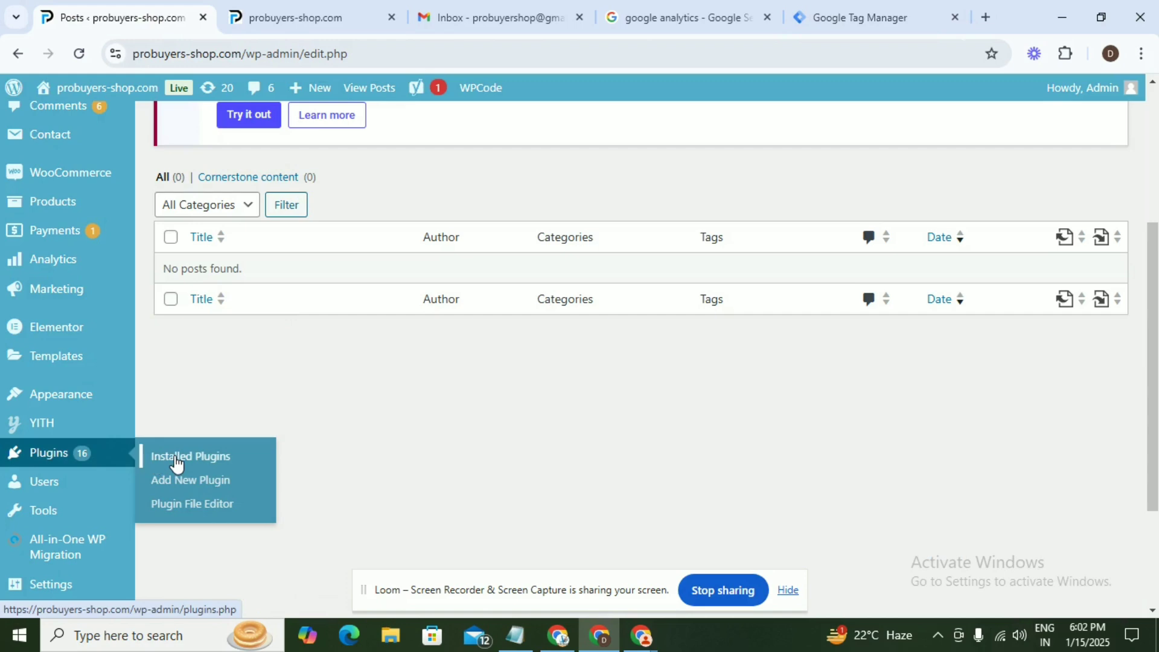
click(174, 457)
scroll(103, 454, down, 3)
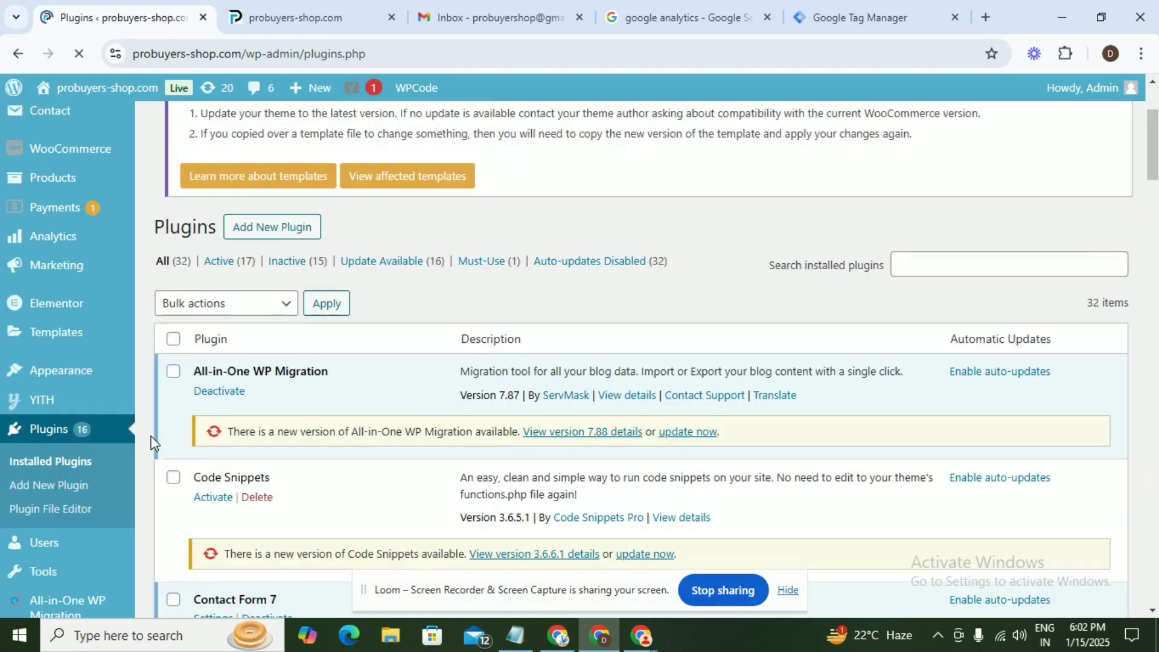
scroll(155, 444, up, 1)
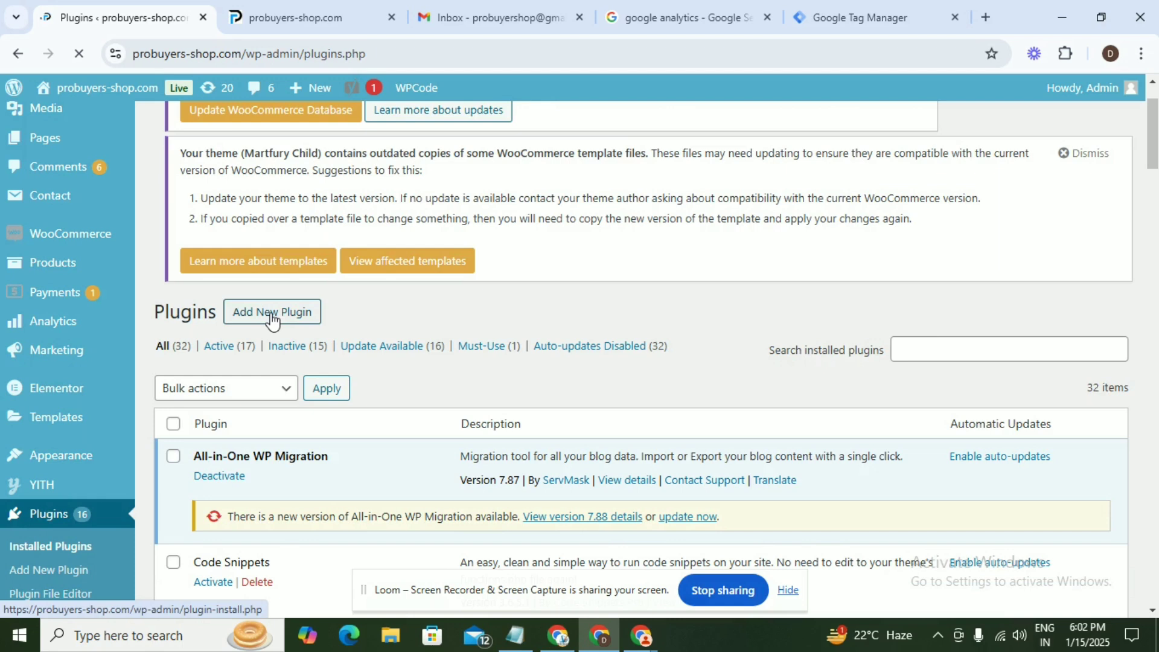
click(273, 322)
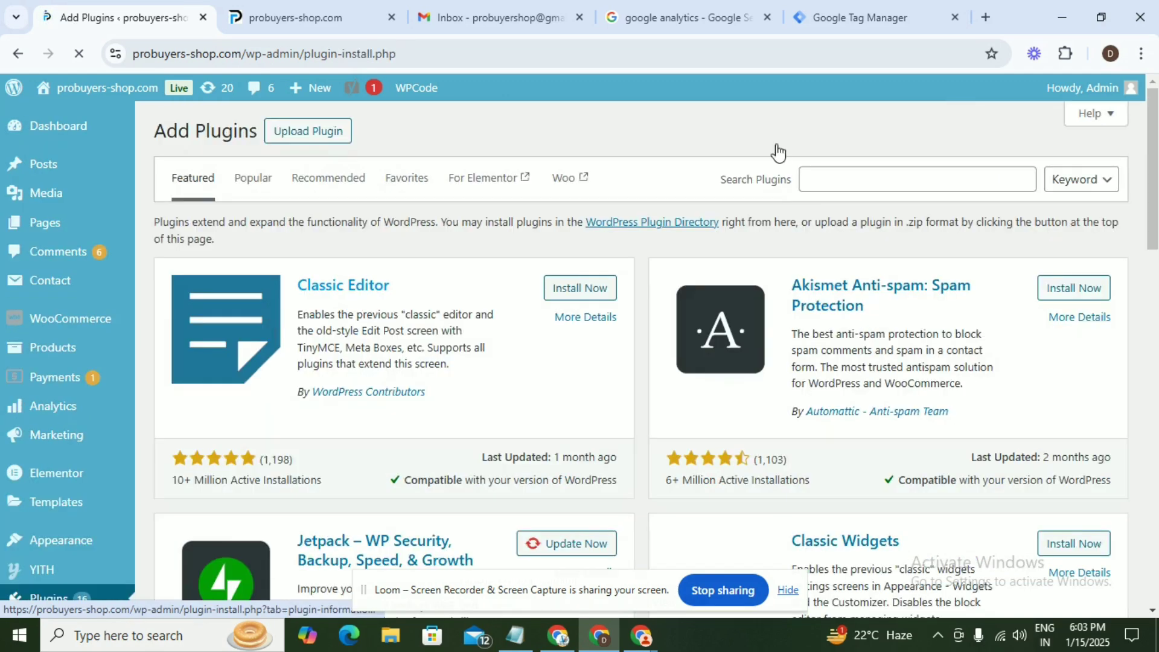
Search the plugin directory for "gtm", and install and activate the GTM4WP plugin
click(834, 180)
text(gtm)
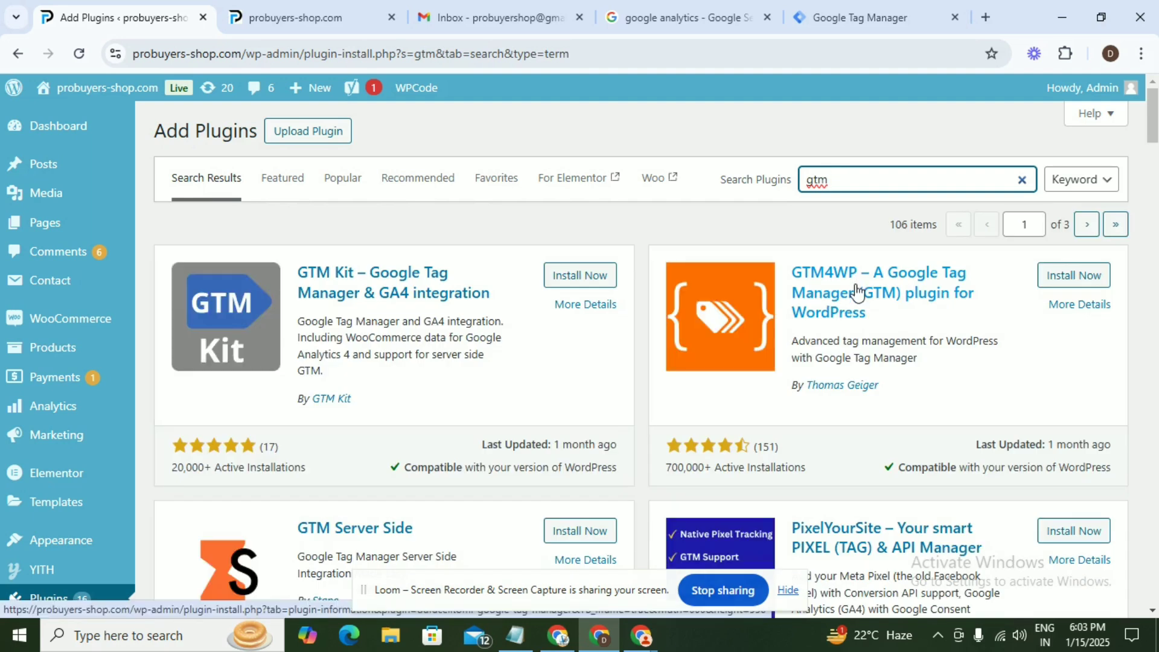
click(1072, 277)
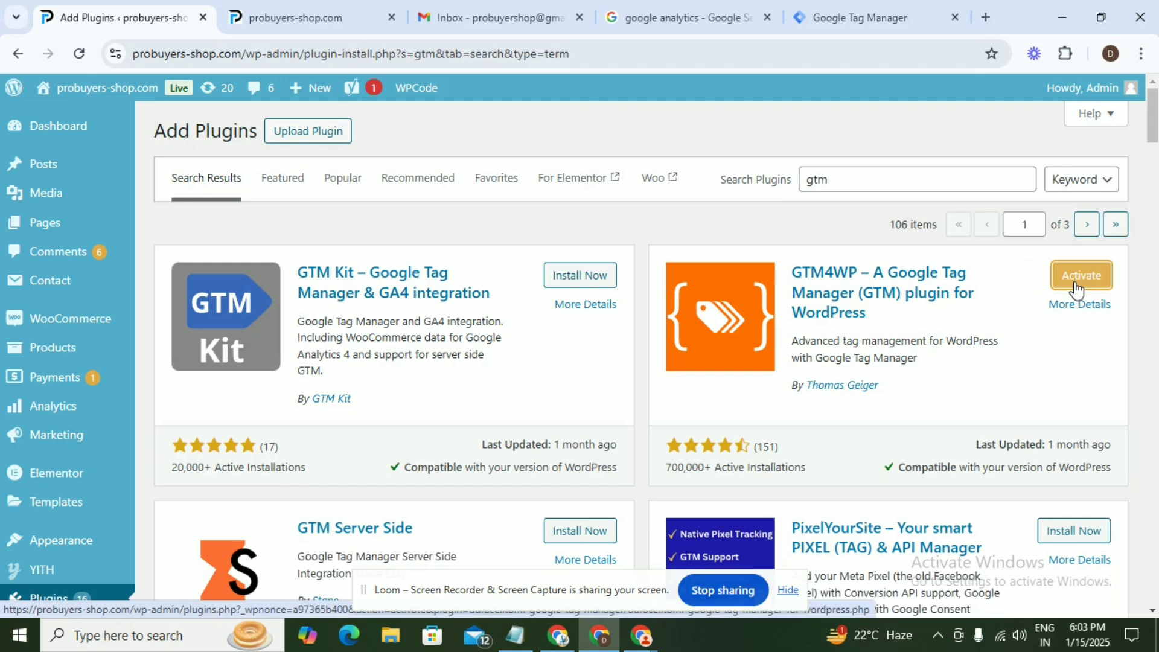
click(1080, 282)
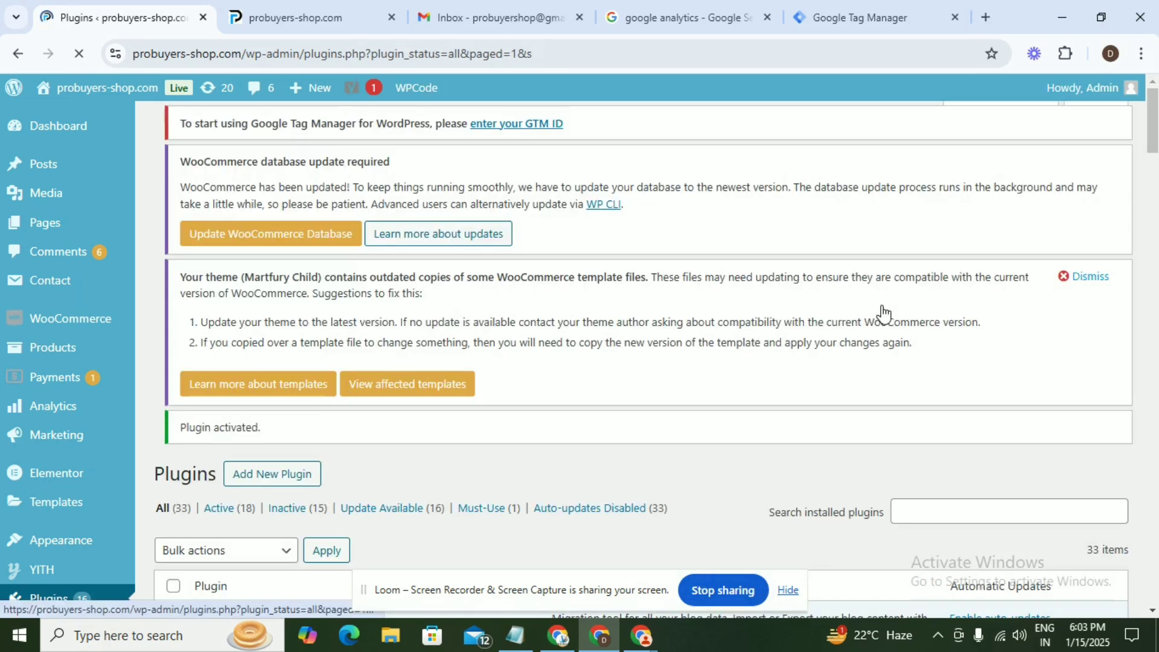
Open the GTM4WP plugin's settings and enter the copied container ID GTM-K3TC2TXQ as the Google Tag Manager ID
scroll(341, 266, down, 15)
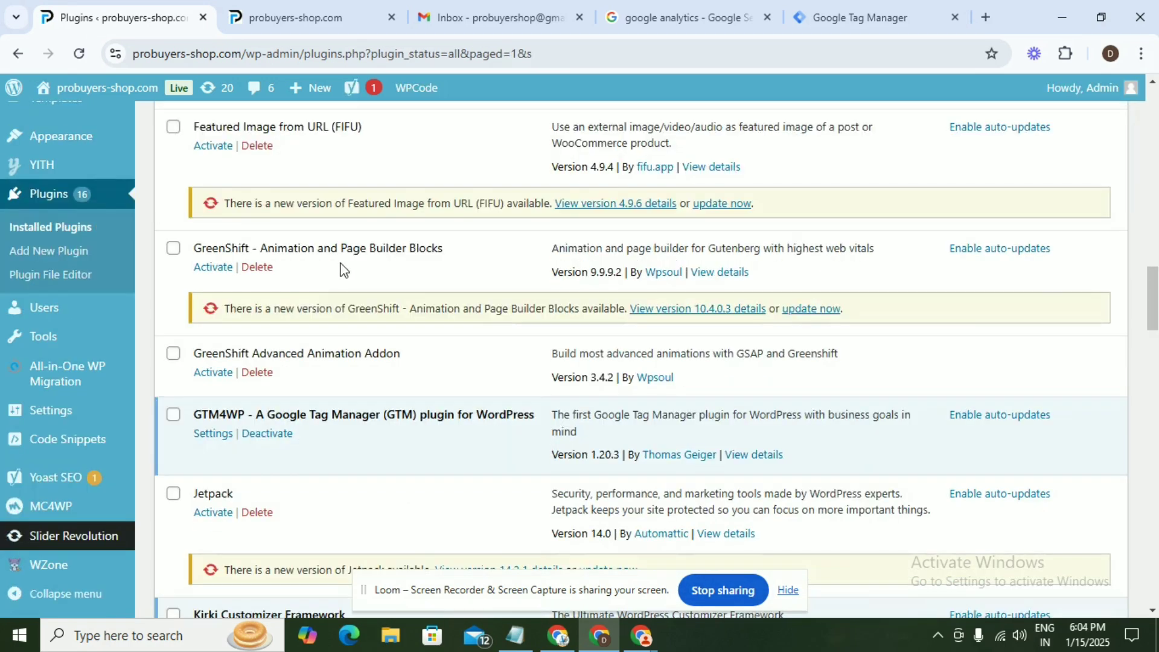
scroll(342, 265, down, 1)
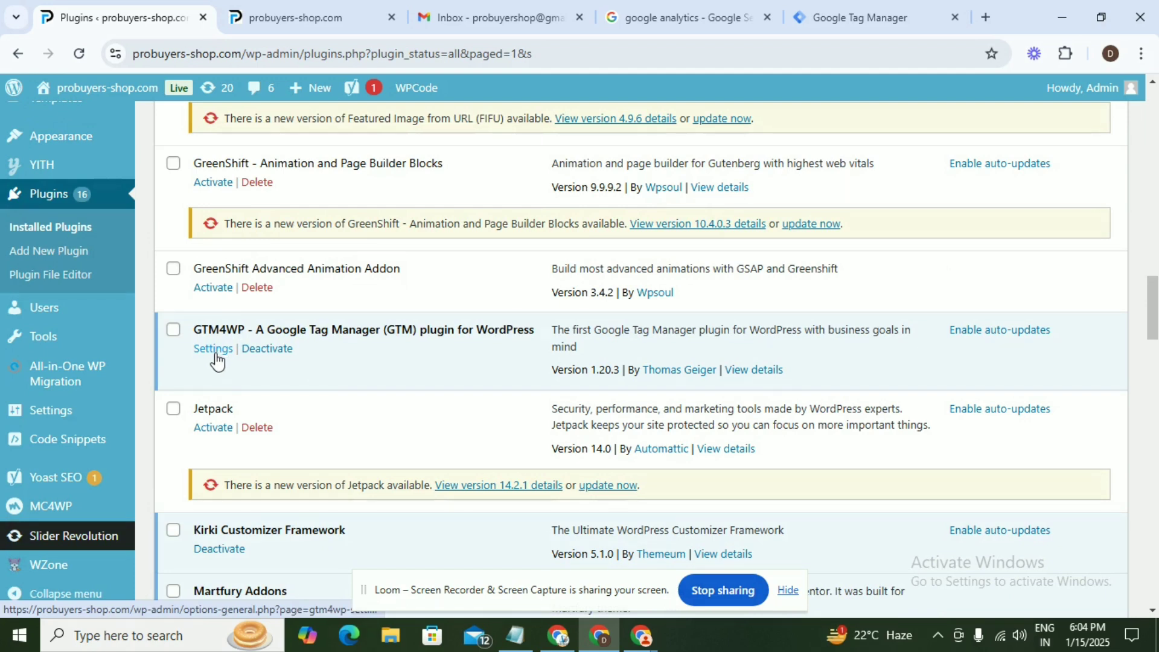
click(217, 358)
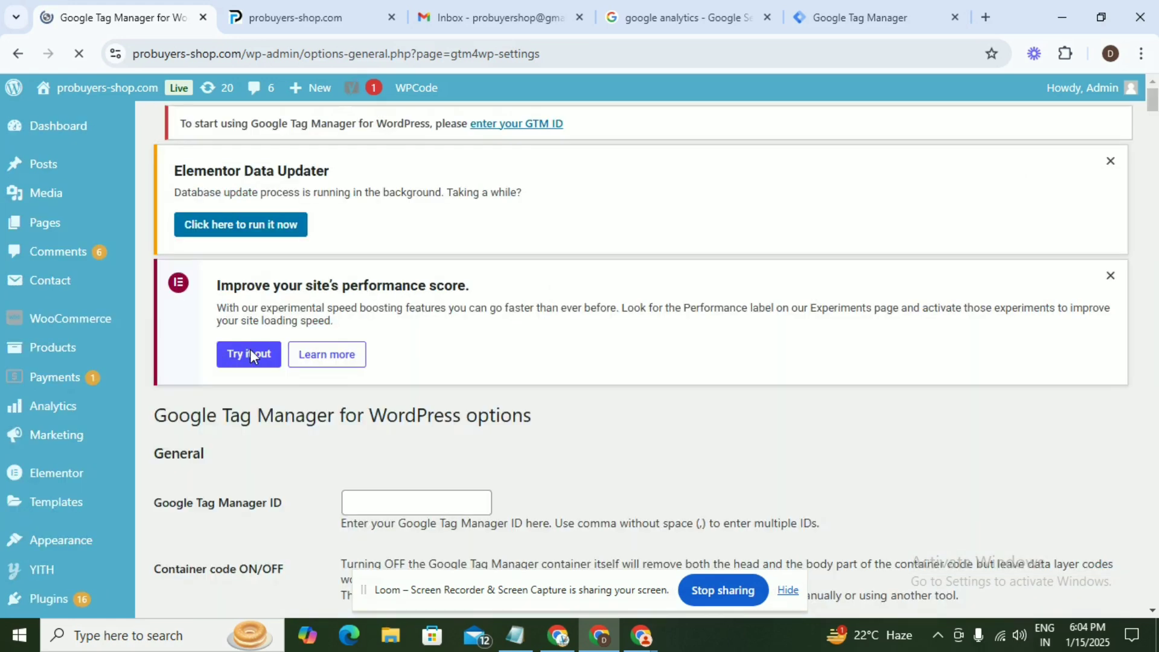
scroll(353, 374, down, 3)
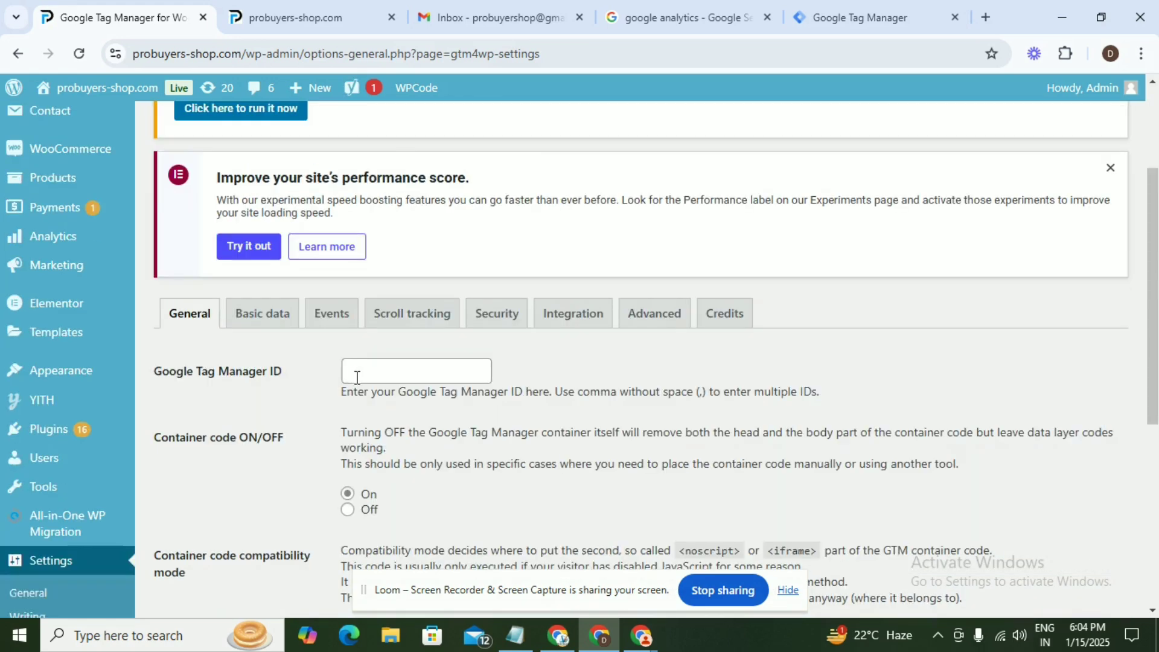
click(357, 375)
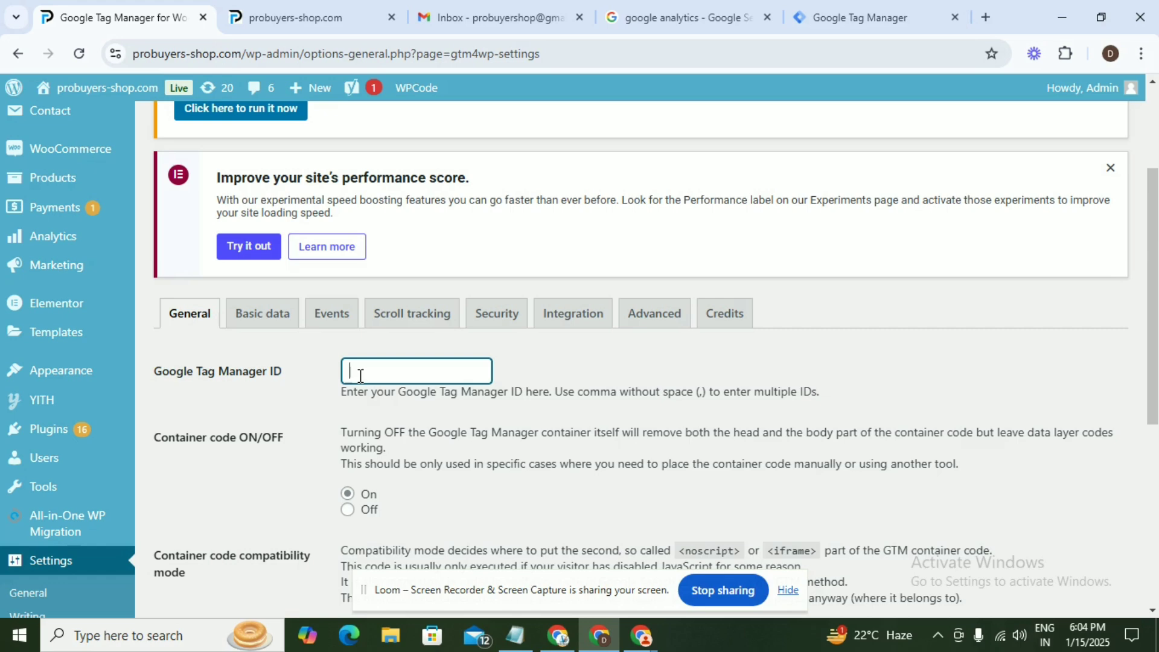
key(ctrl+v)
scroll(411, 480, down, 1)
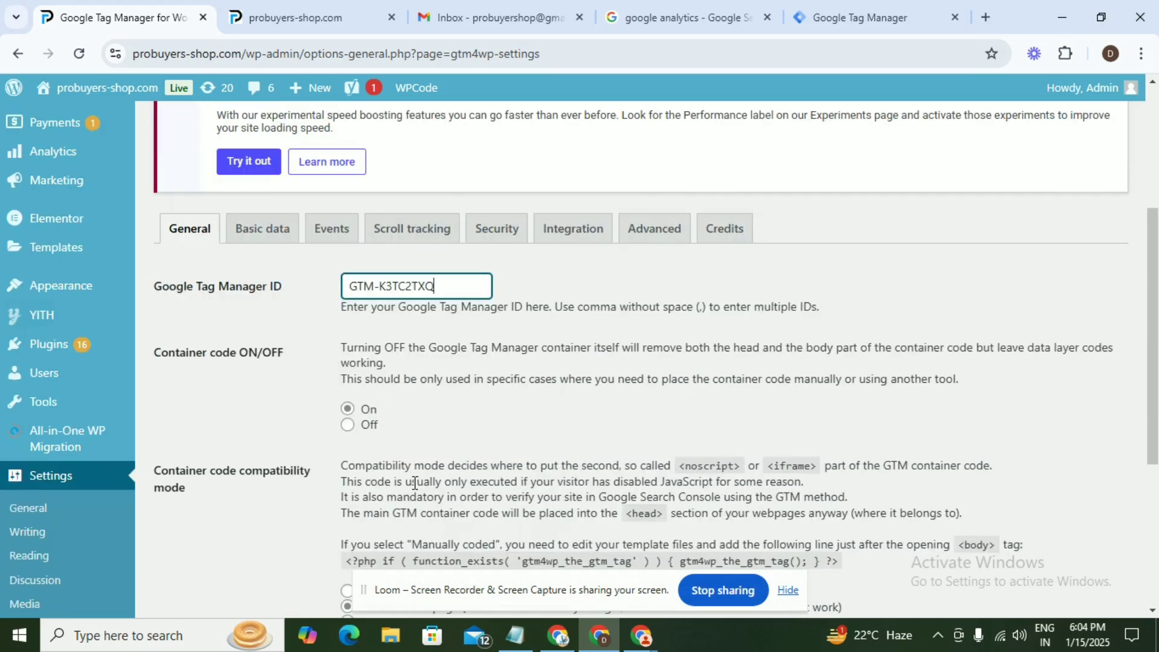
Set the container code compatibility mode to "Off (no tweak, right placement)" and save the general plugin settings
scroll(414, 483, down, 3)
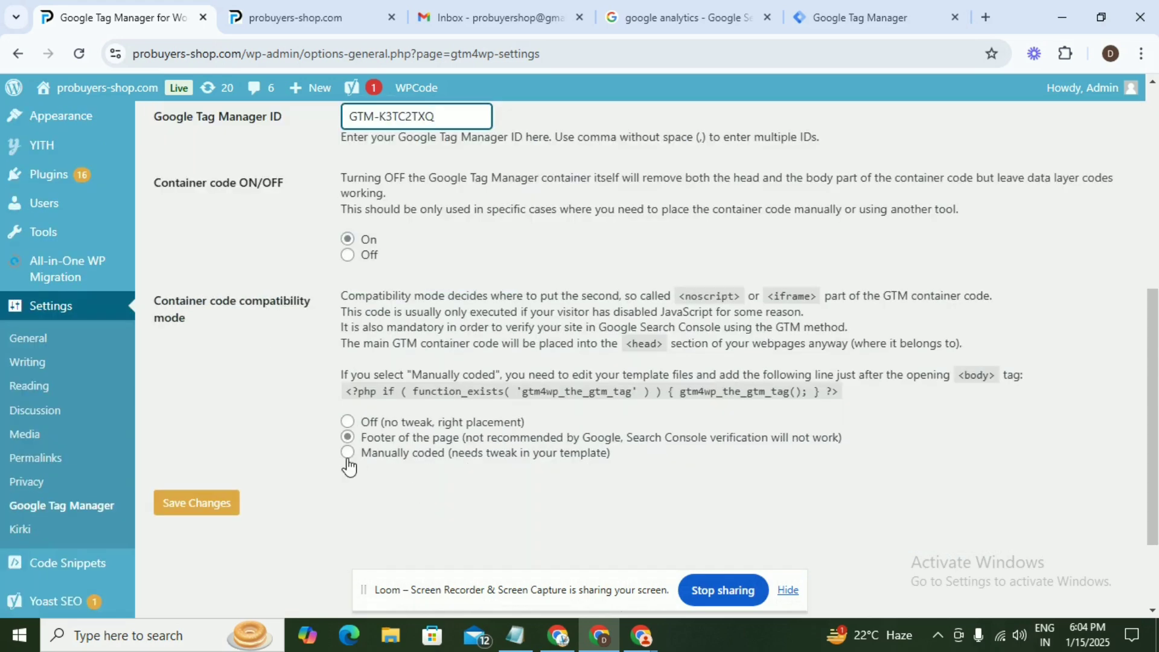
click(347, 424)
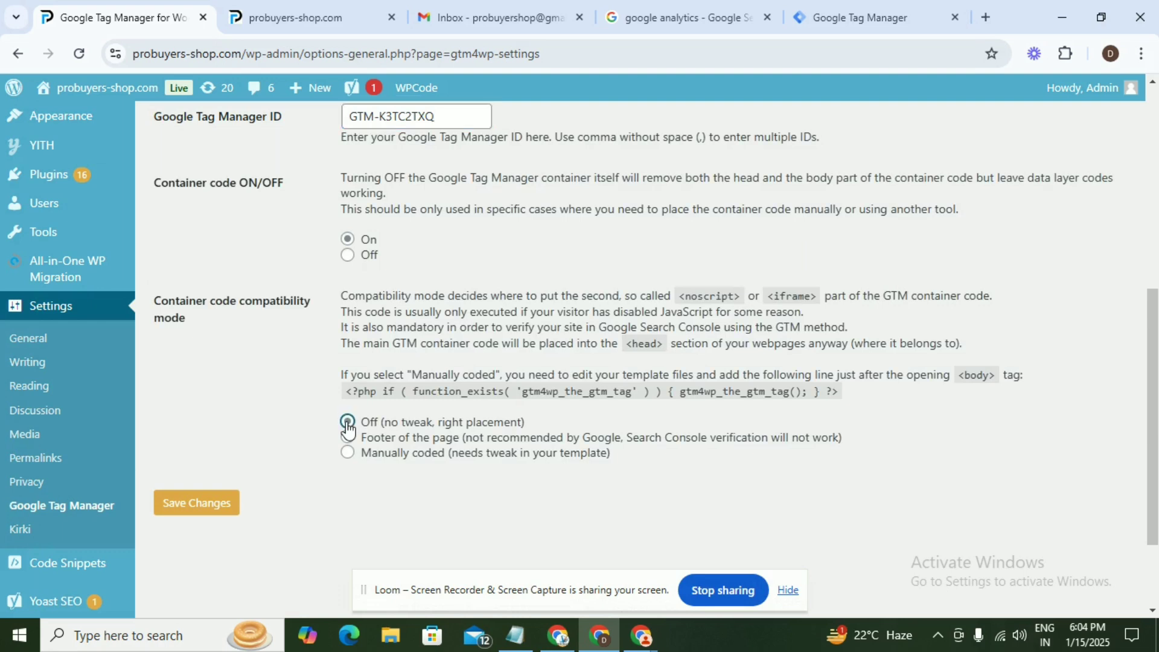
click(177, 513)
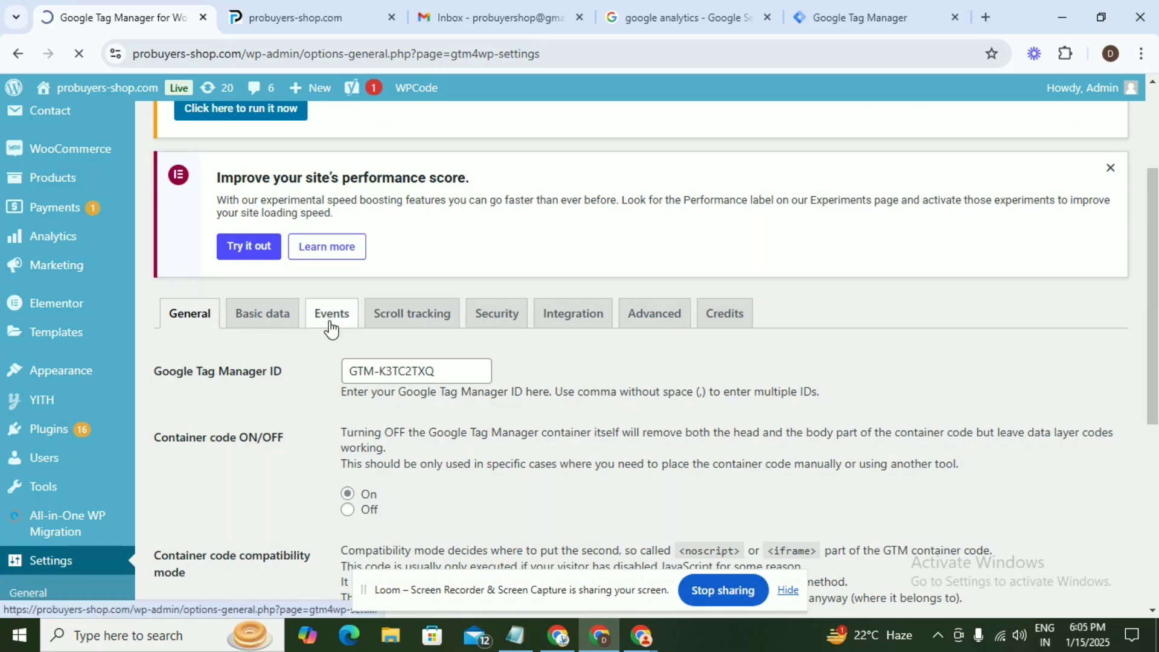
Enable form fill events and the scroll tracker script in the Google Tag Manager plugin settings
click(333, 326)
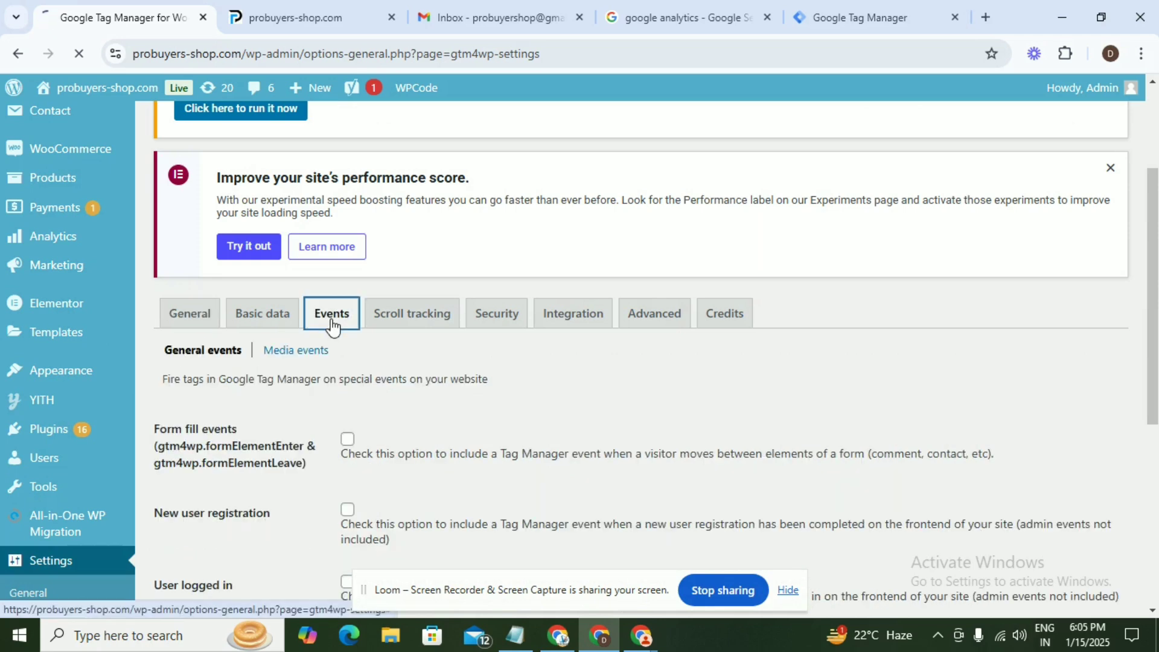
scroll(332, 326, down, 1)
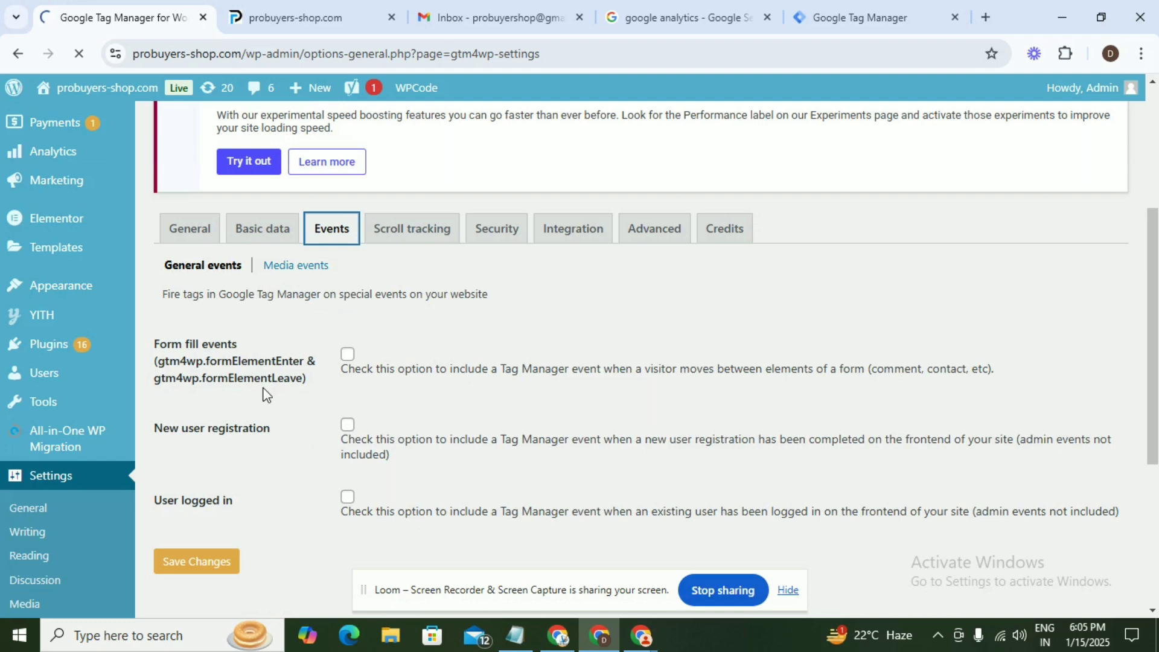
click(347, 355)
click(392, 240)
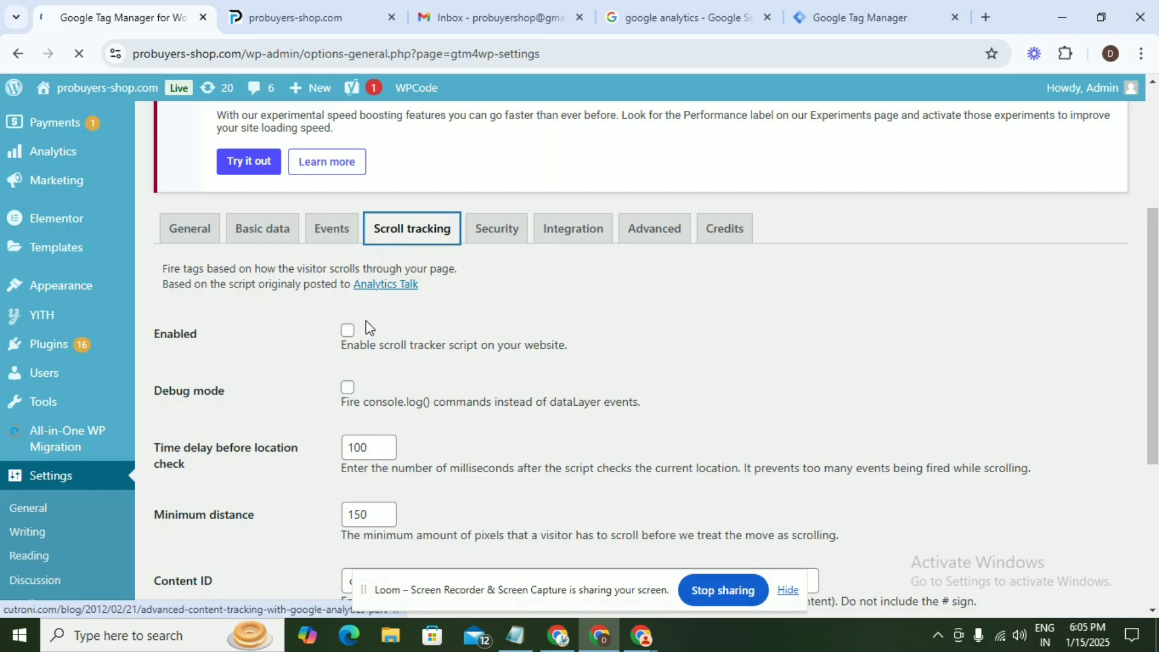
click(348, 332)
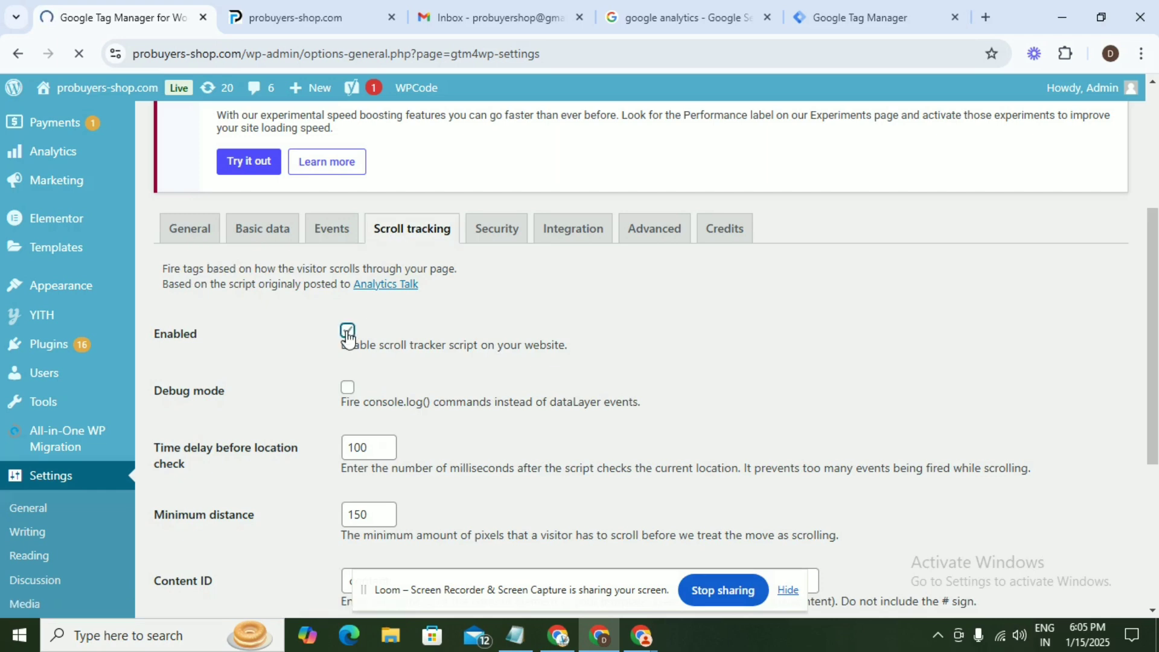
scroll(368, 399, down, 3)
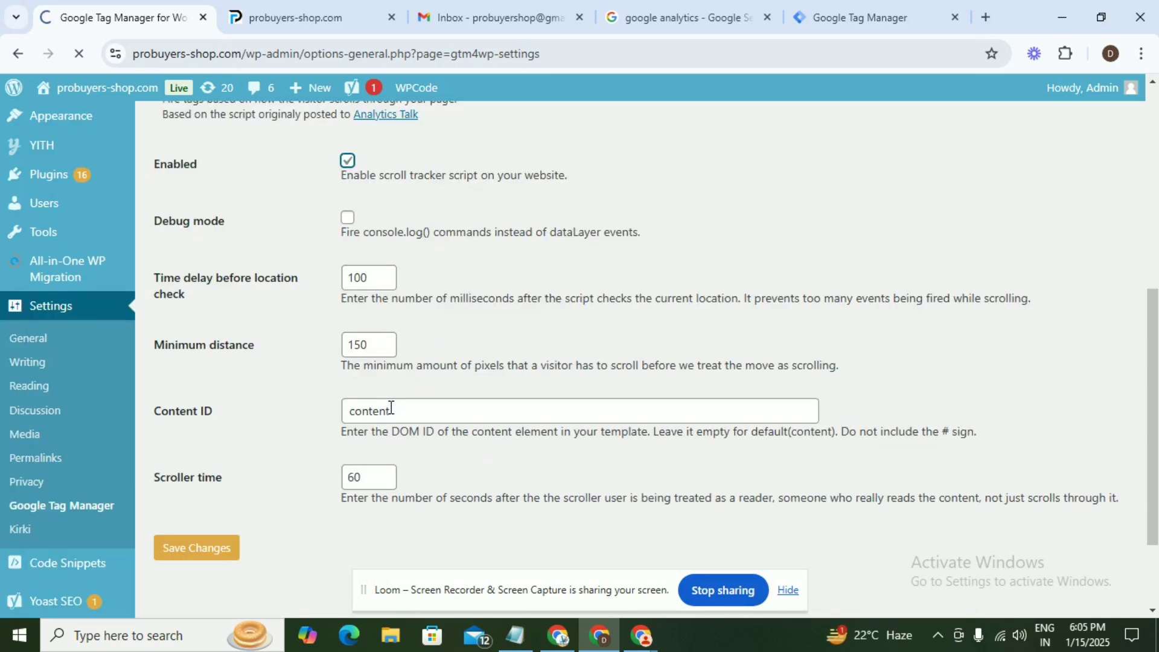
scroll(391, 408, up, 3)
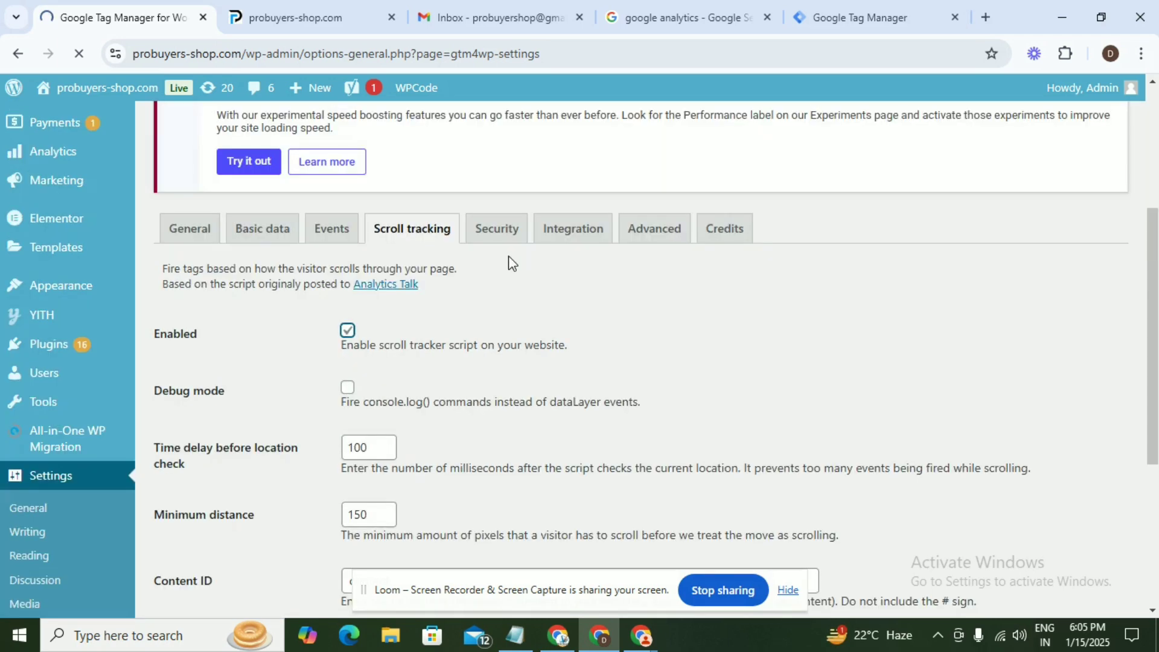
Enable Track e-commerce in the plugin's WooCommerce integration settings and save the changes
click(560, 241)
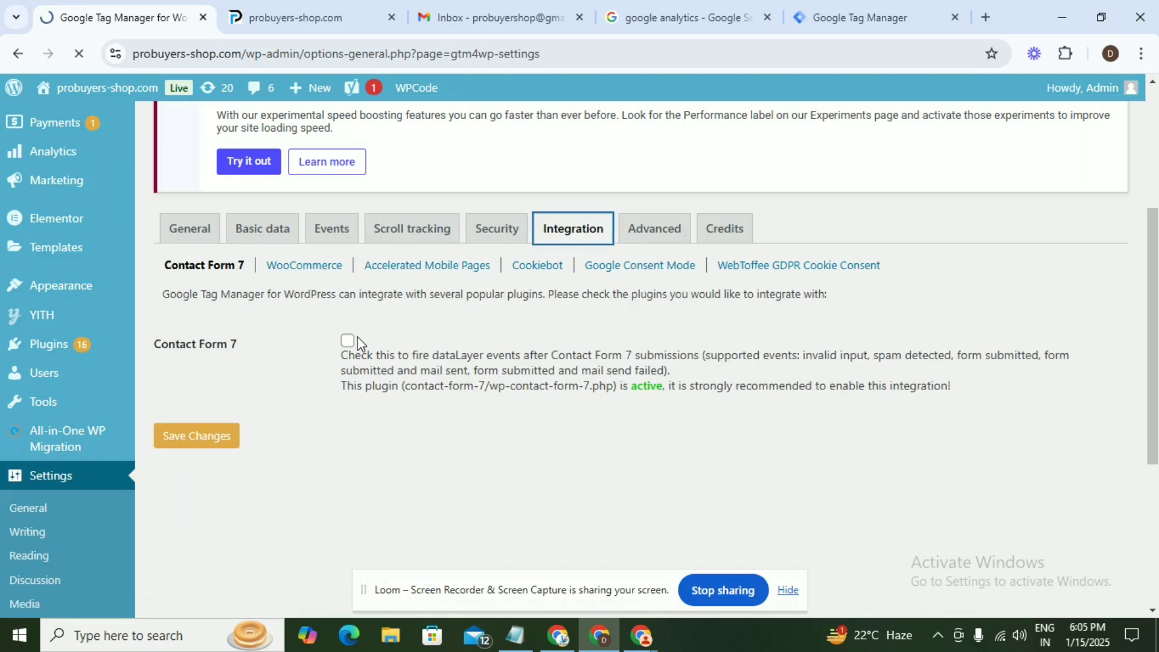
click(307, 356)
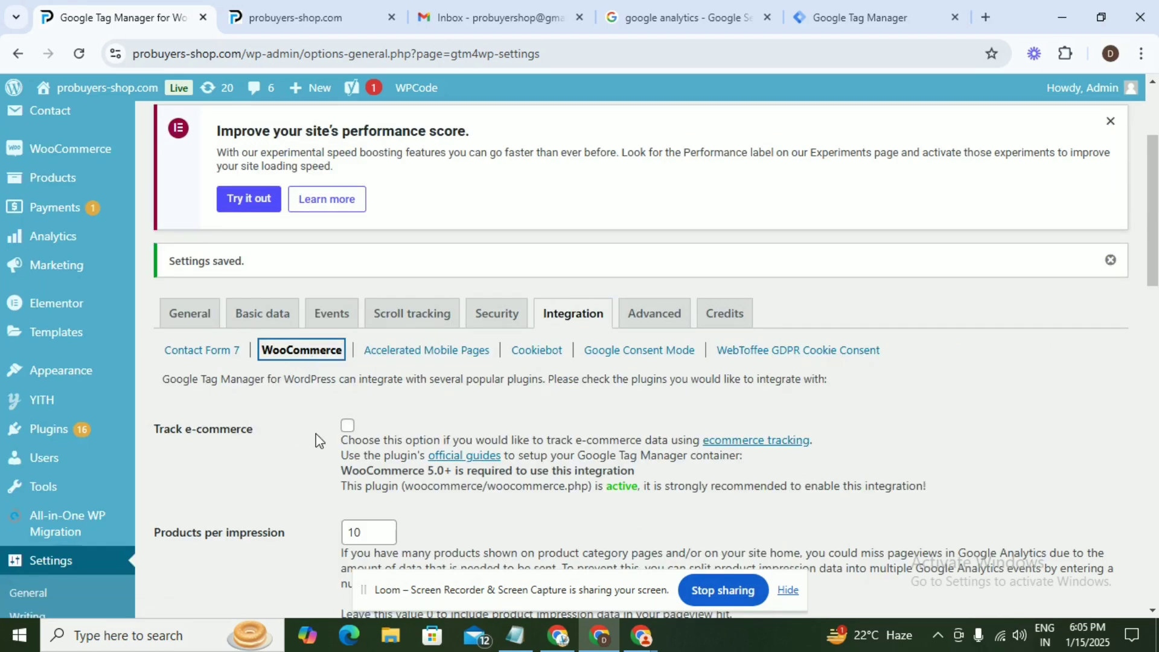
click(347, 427)
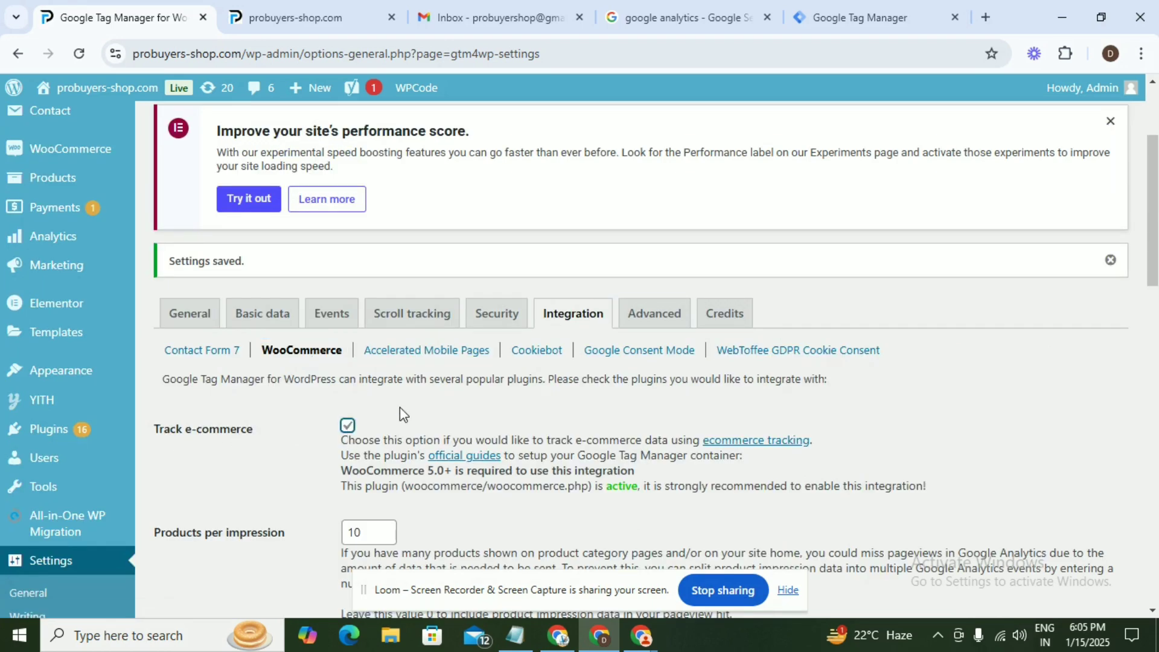
scroll(399, 406, down, 3)
scroll(401, 411, down, 3)
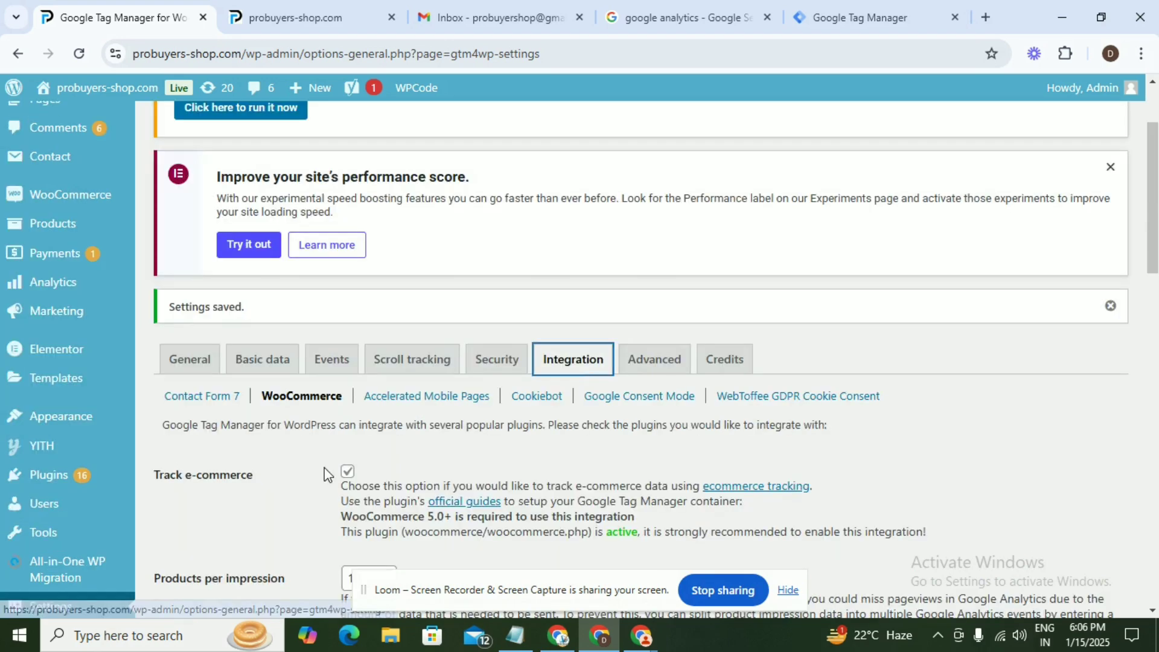
scroll(329, 483, down, 4)
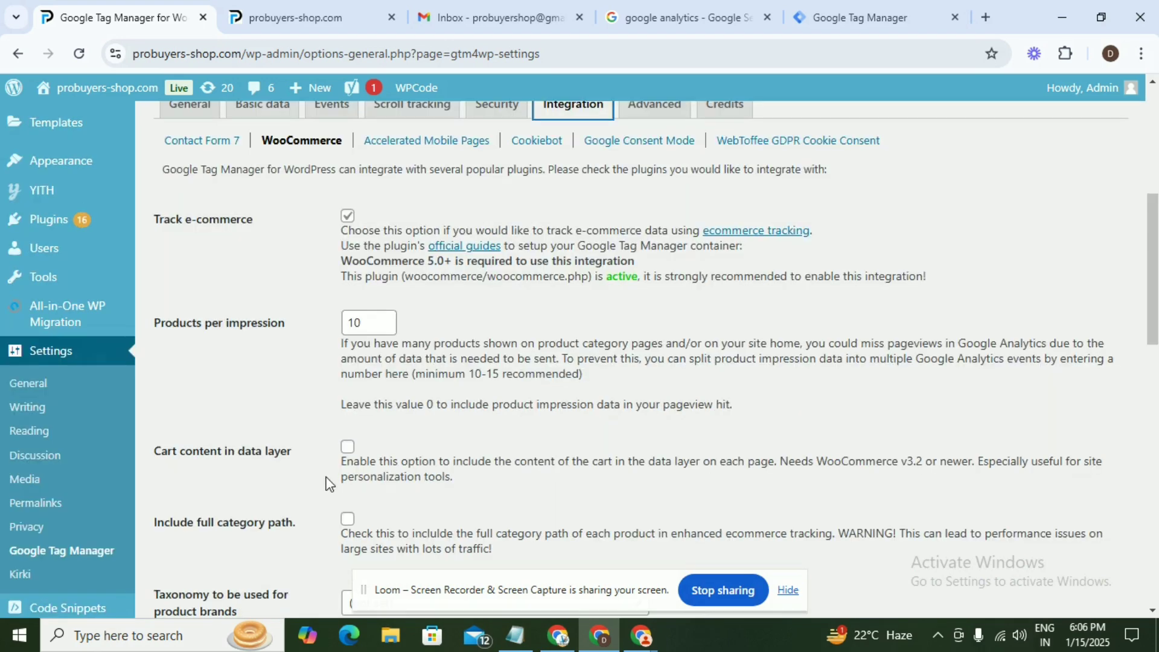
scroll(328, 483, down, 15)
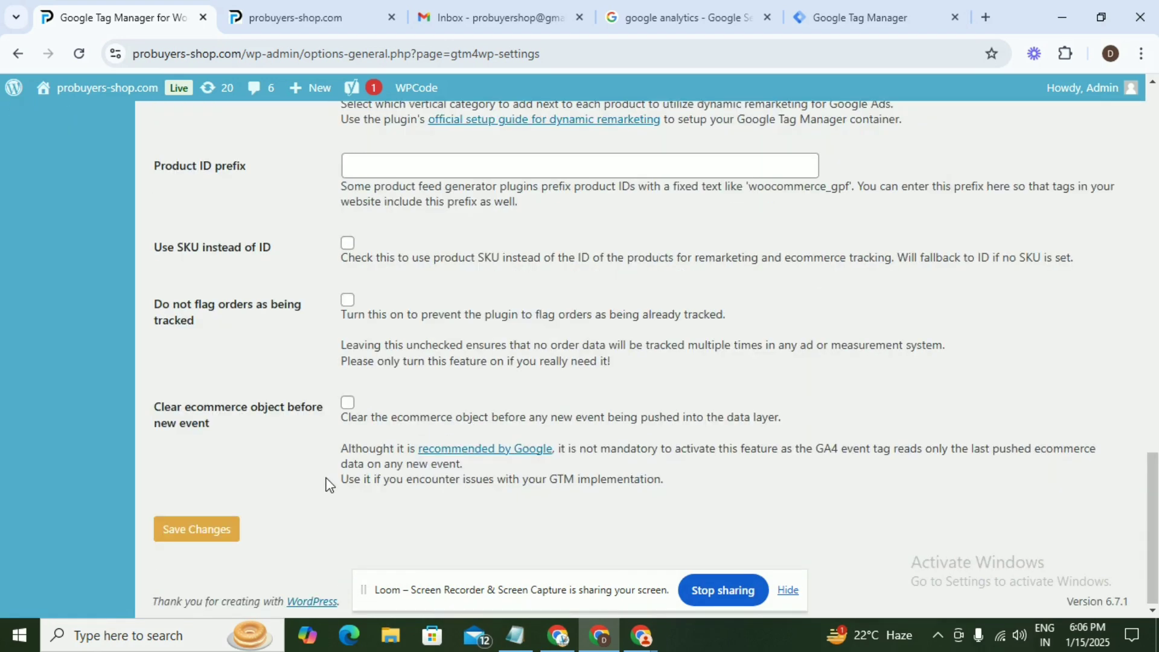
click(194, 535)
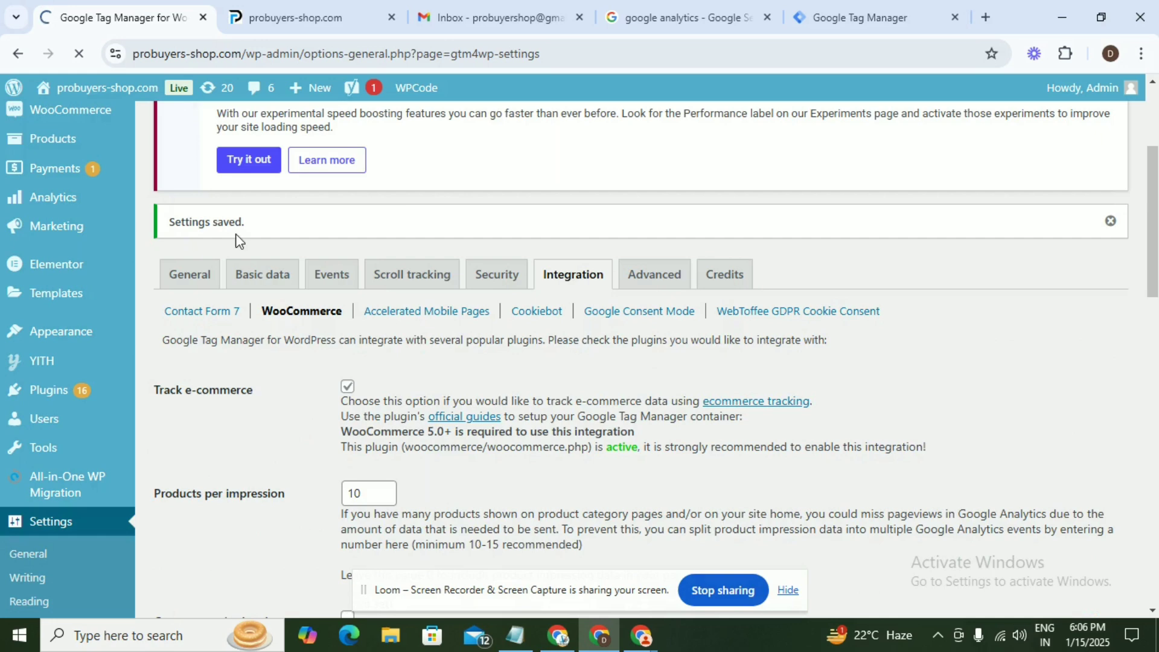
click(860, 24)
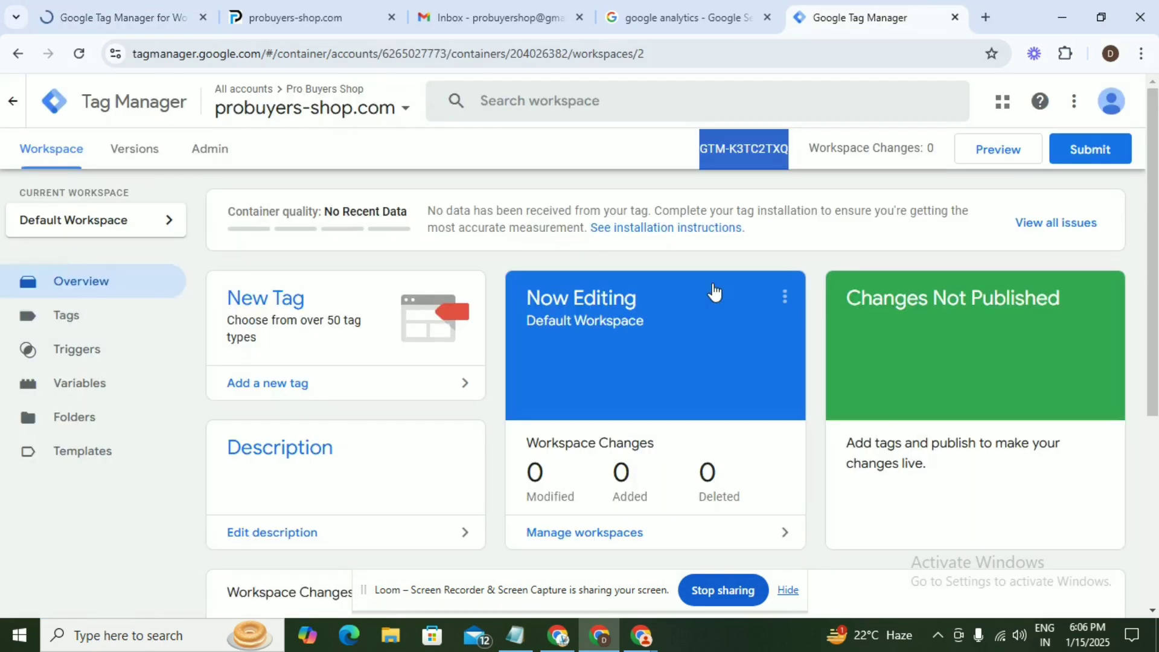
click(985, 154)
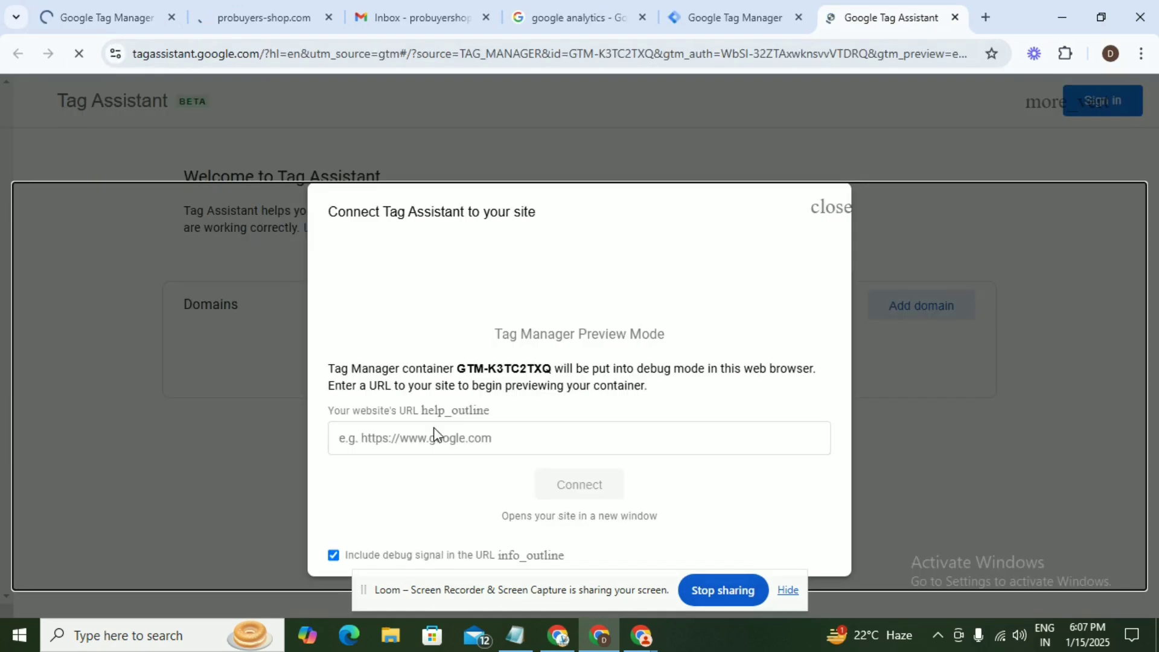
click(465, 438)
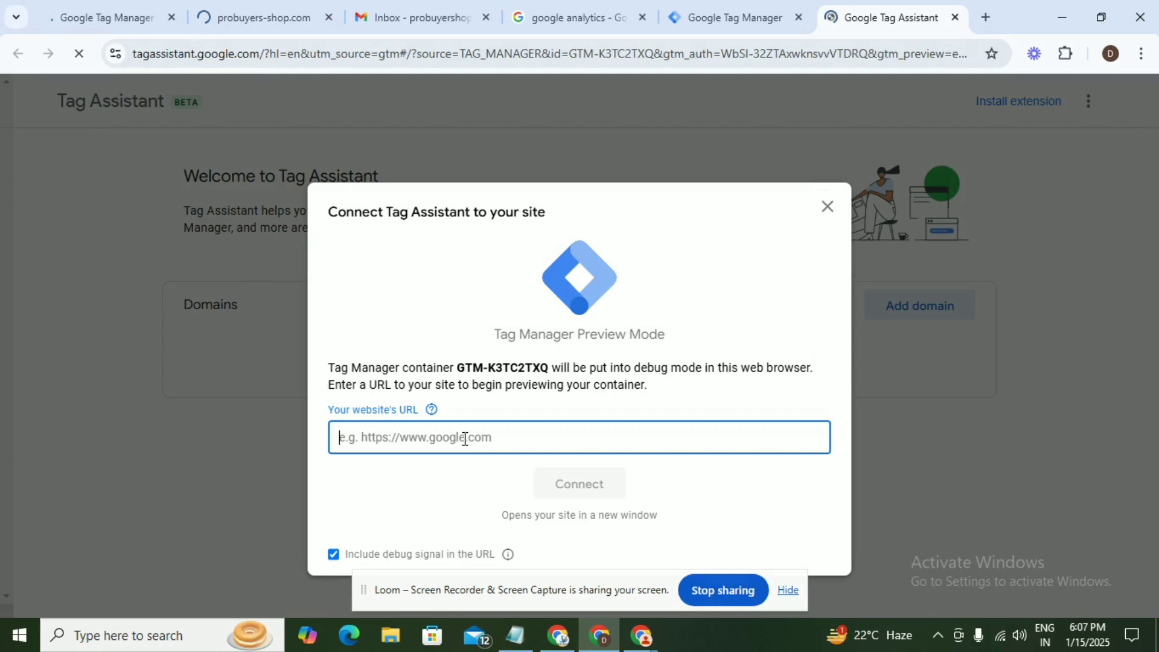
text(https://probuyers-shop.com/)
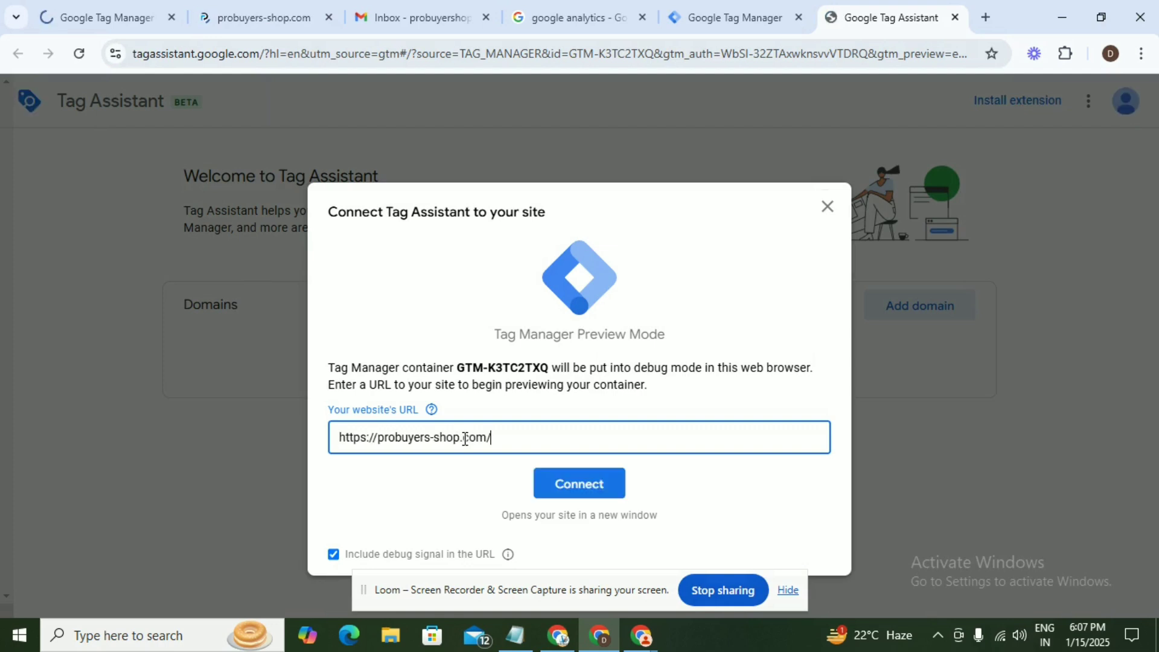
click(583, 486)
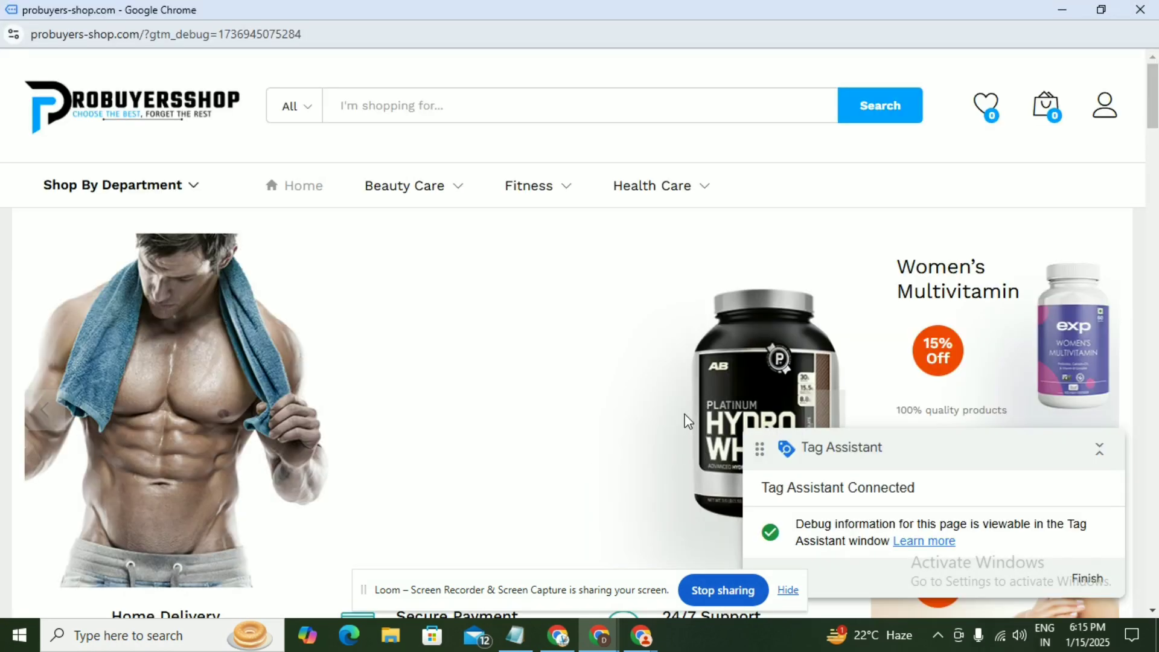
Return from the opened shop page to the Tag Assistant window and continue to the container's debug summary
scroll(686, 420, down, 1)
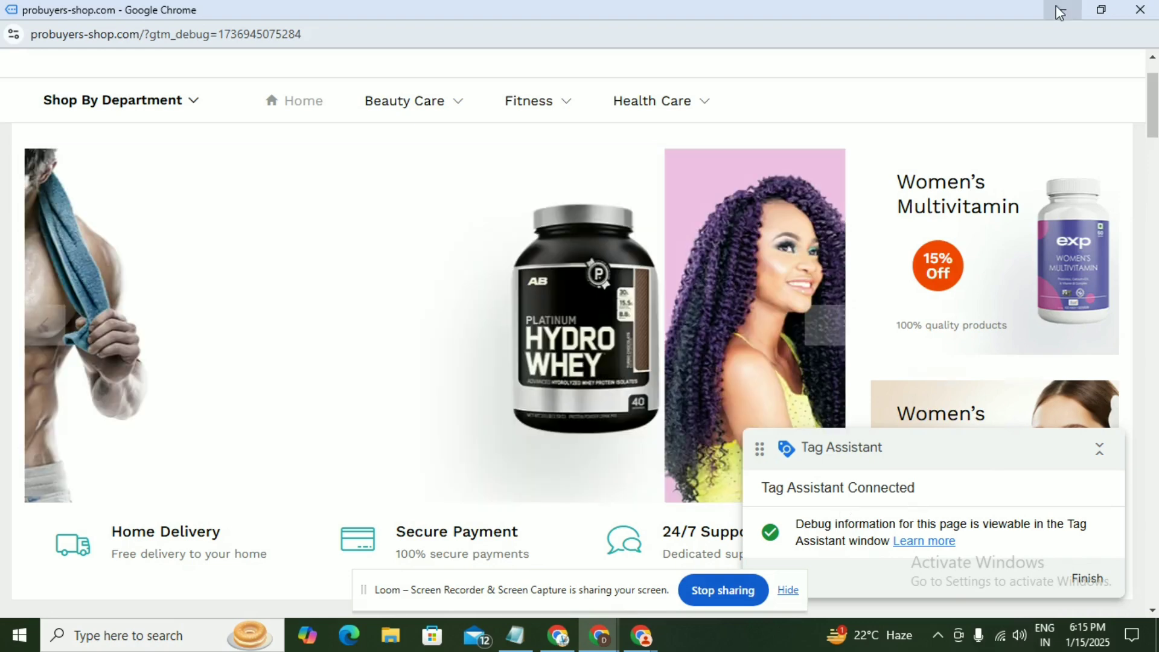
click(1060, 11)
mouse_move(568, 586)
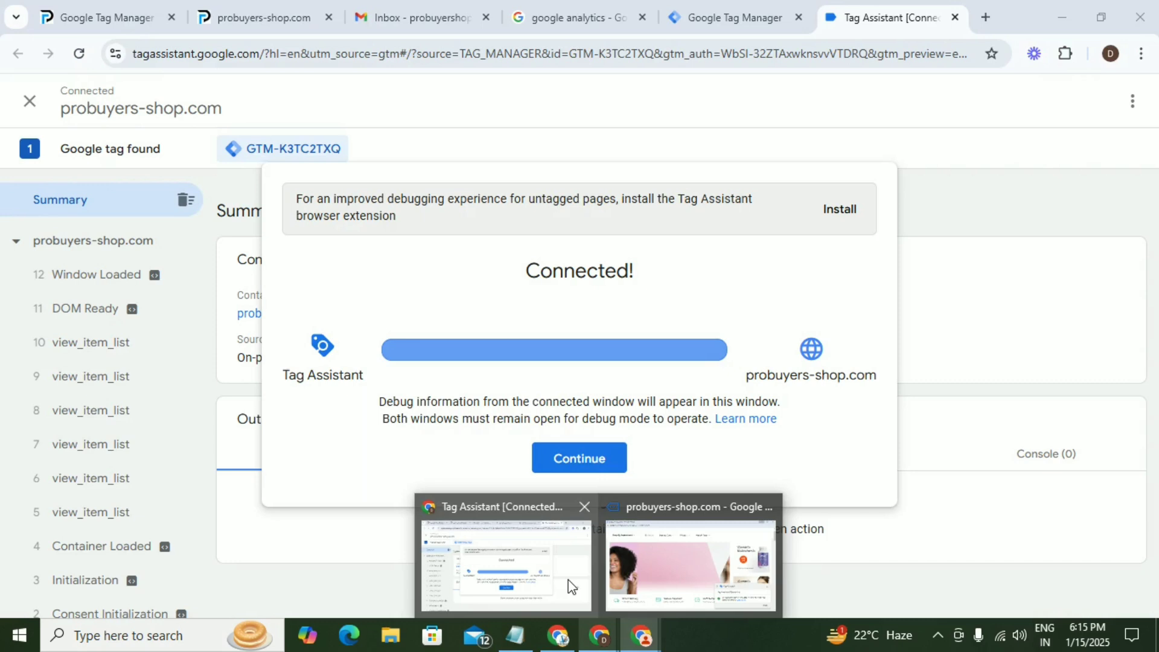
click(567, 580)
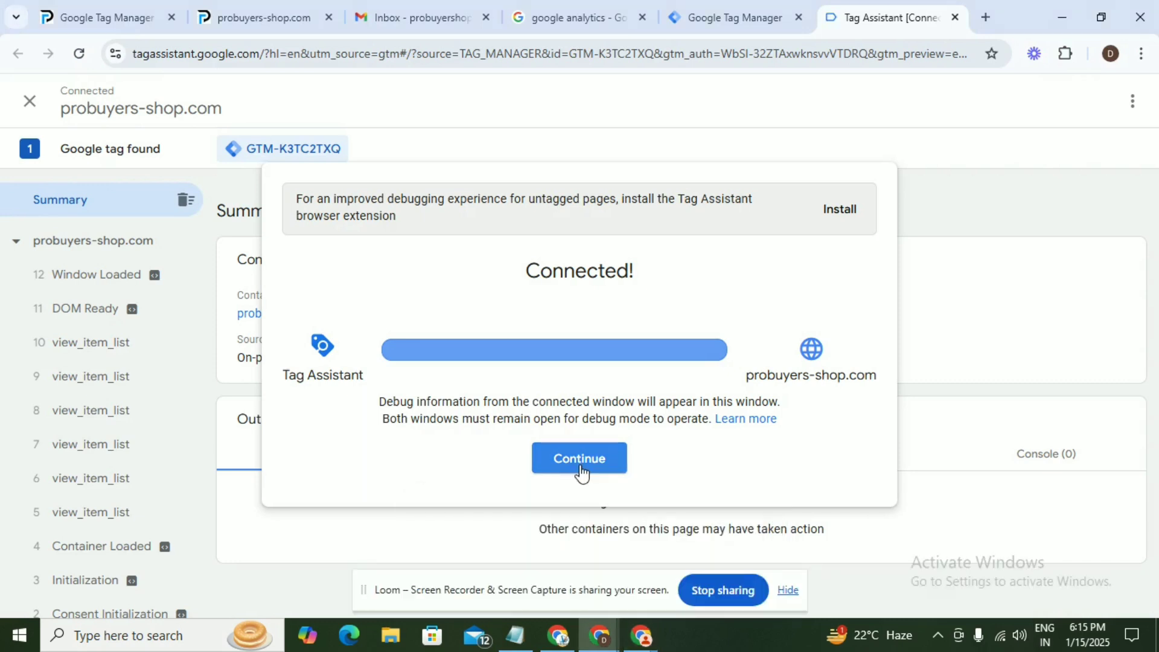
click(580, 460)
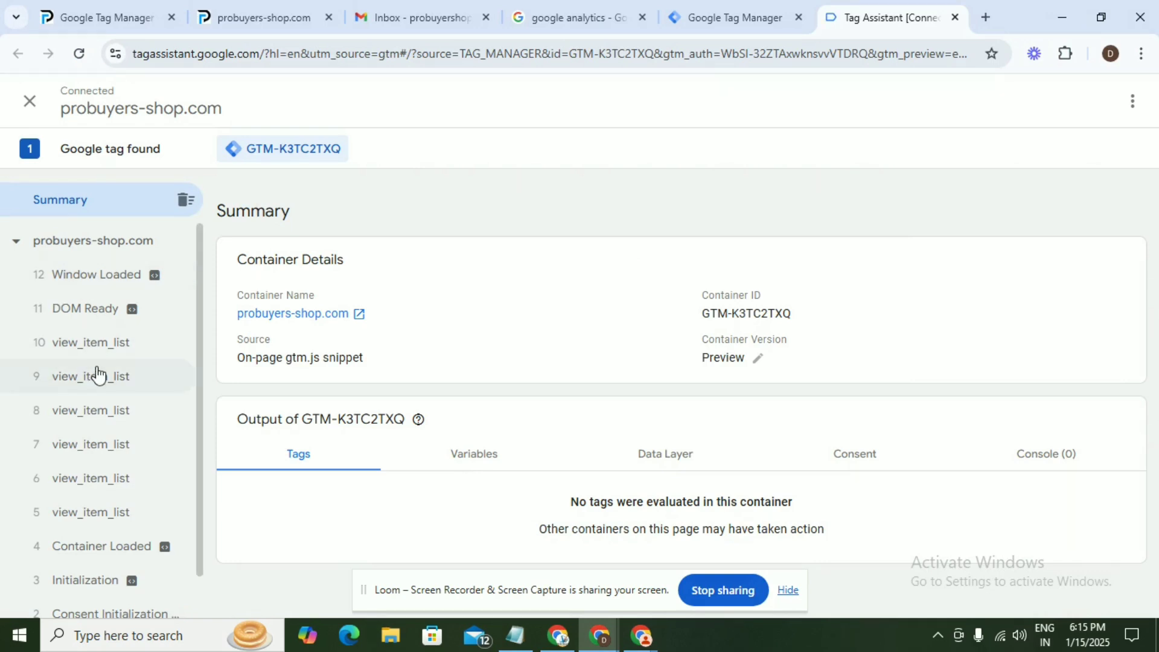
Examine the view_item_list events in Tag Assistant, including the variables and data layer values of event 10
scroll(101, 423, down, 1)
click(114, 326)
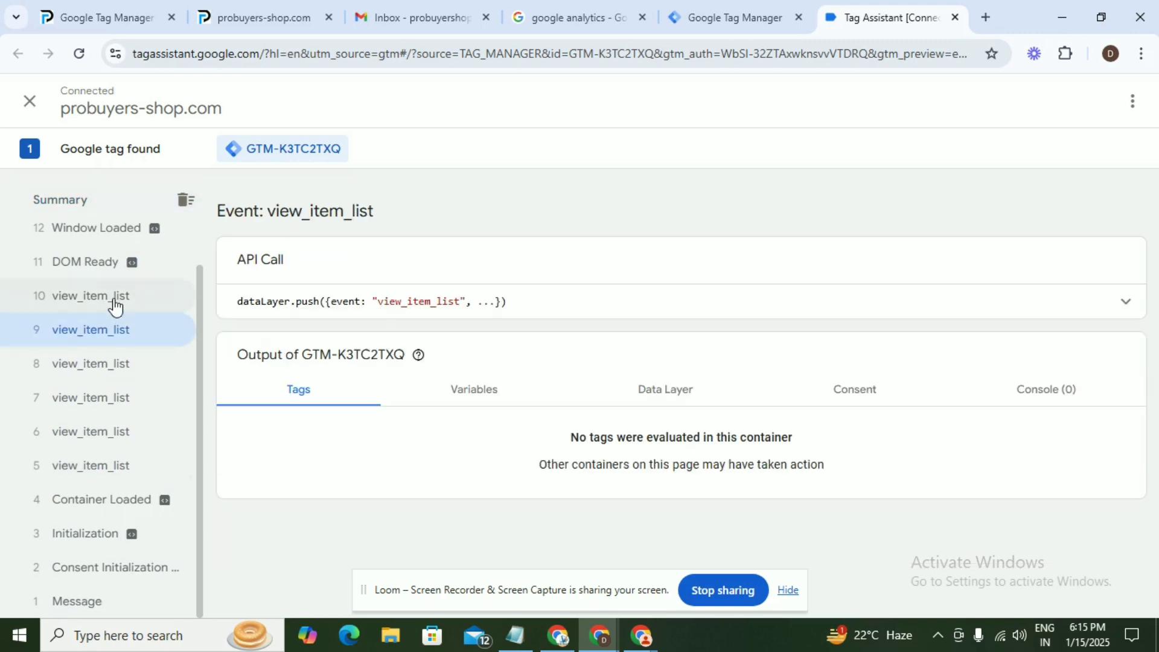
click(115, 297)
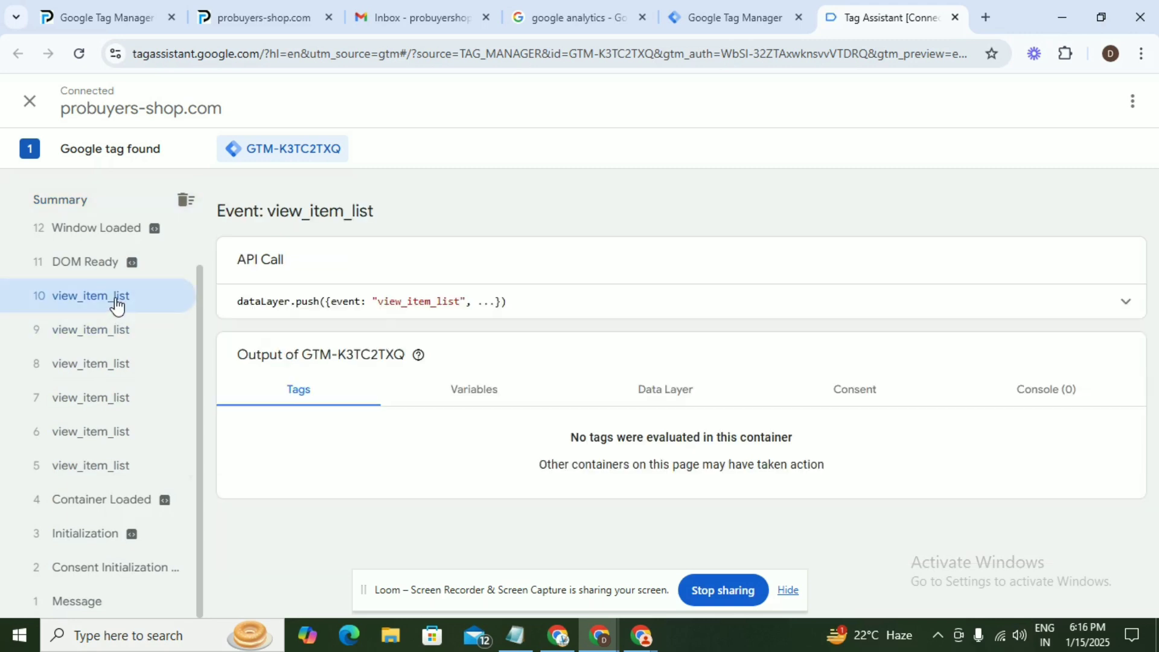
click(488, 403)
click(647, 396)
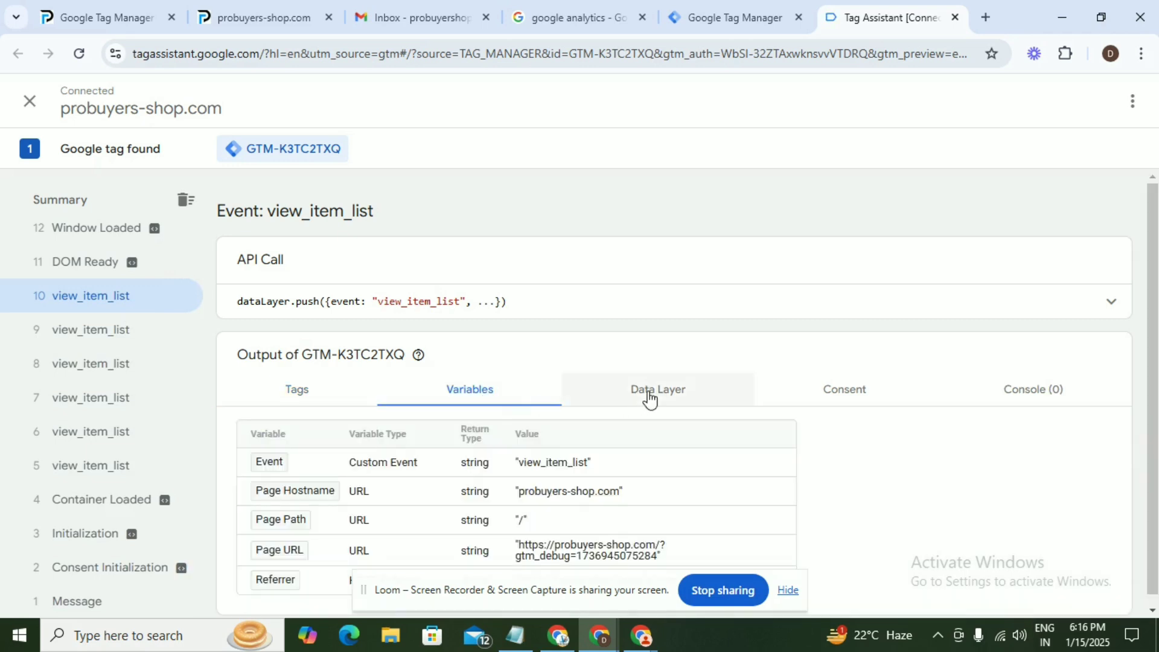
scroll(589, 432, down, 5)
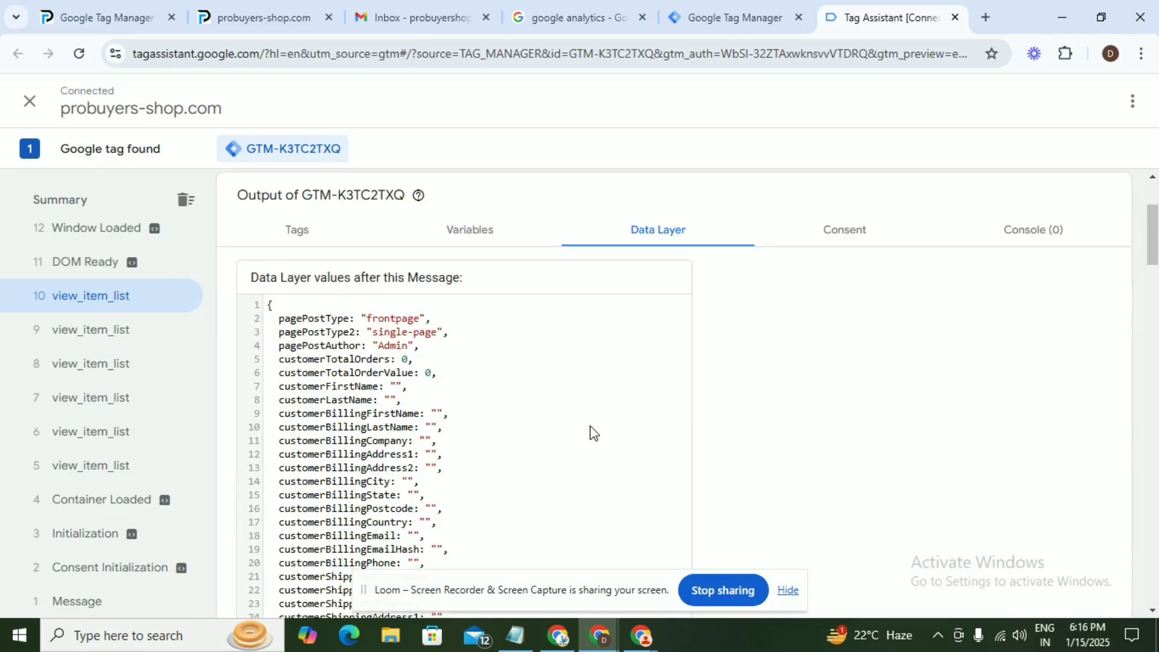
scroll(591, 427, down, 1)
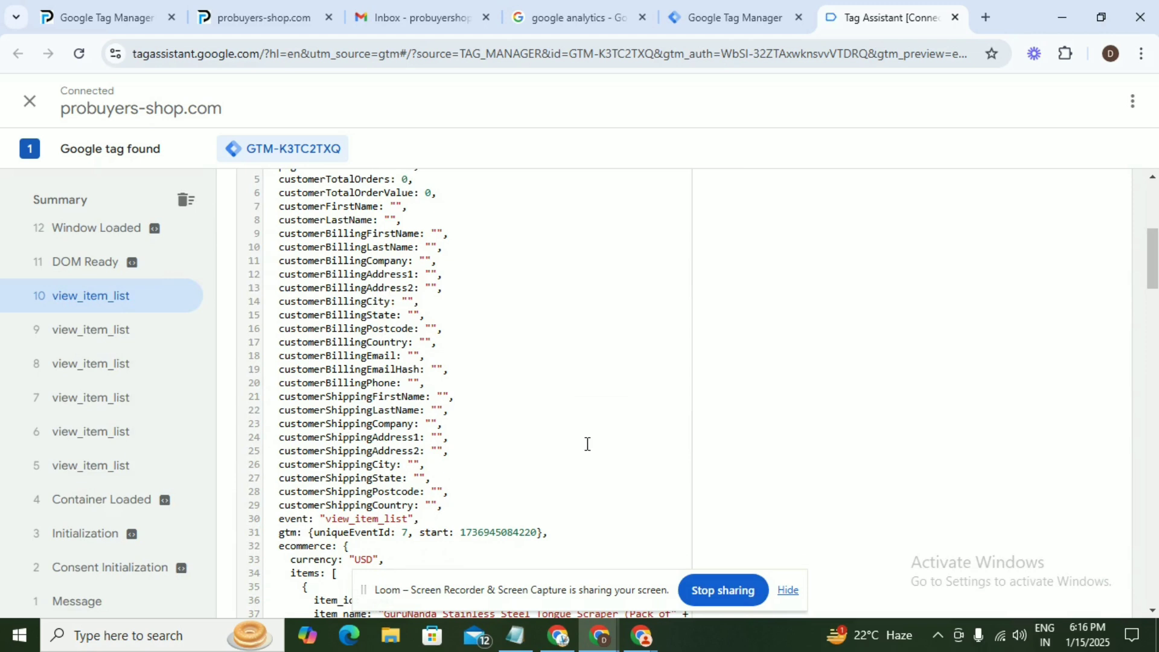
scroll(592, 328, up, 5)
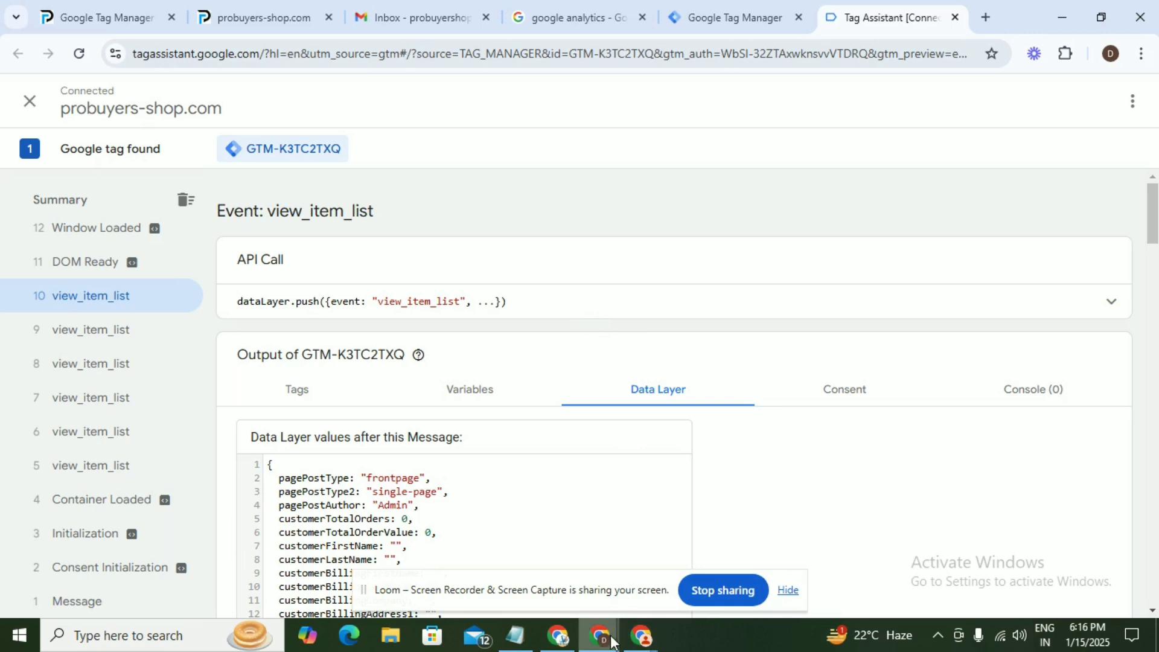
mouse_move(558, 635)
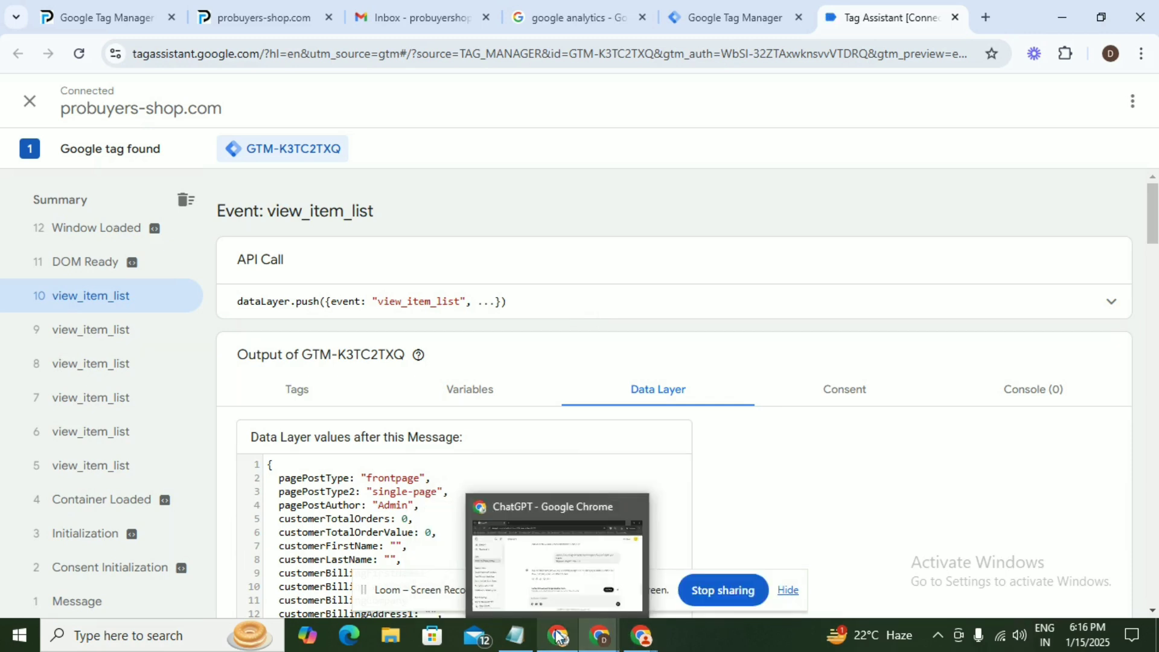